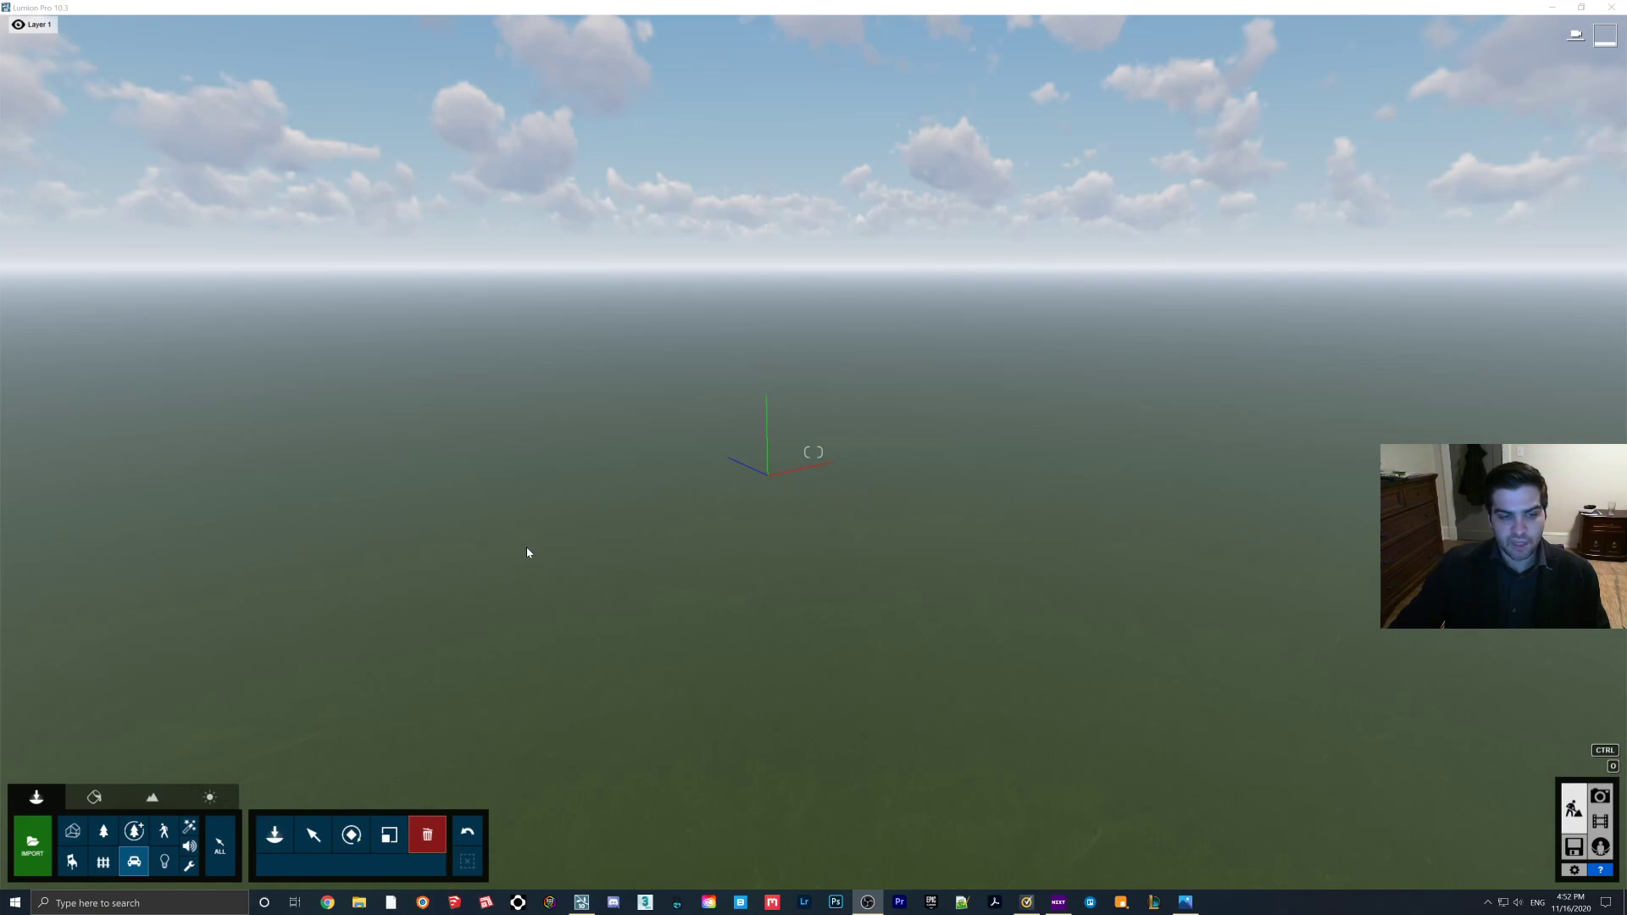
Step: Load the Heightmap PNG from the Desktop as the landscape map for the flat terrain
click(157, 796)
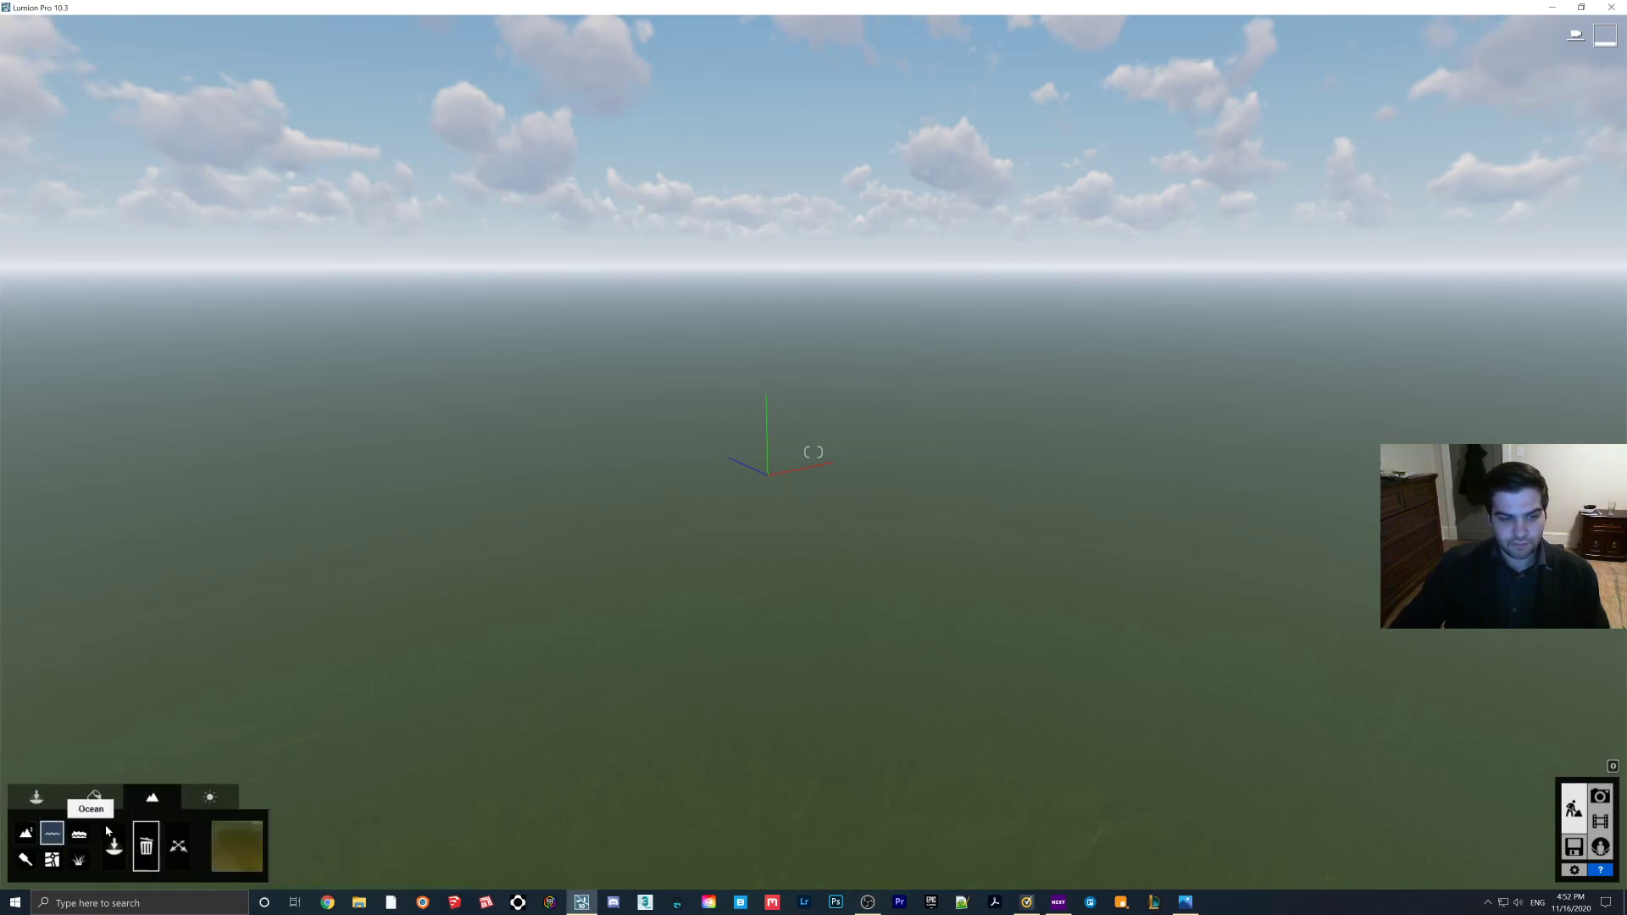
click(27, 834)
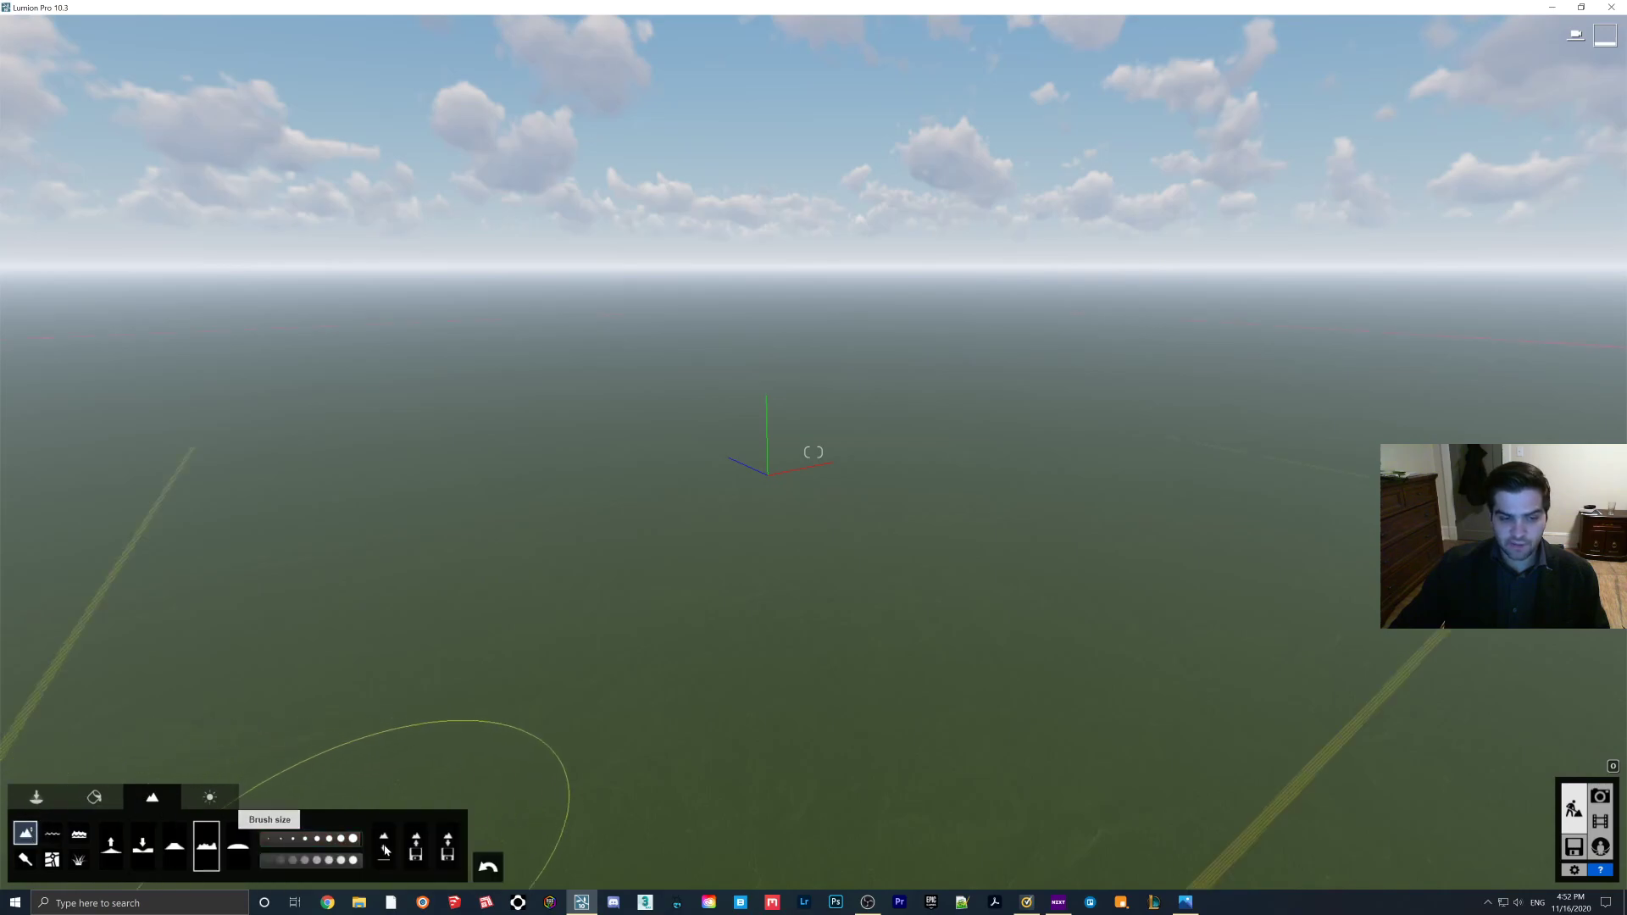
mouse_move(537, 664)
right_down()
mouse_move(517, 688)
mouse_move(309, 610)
right_up()
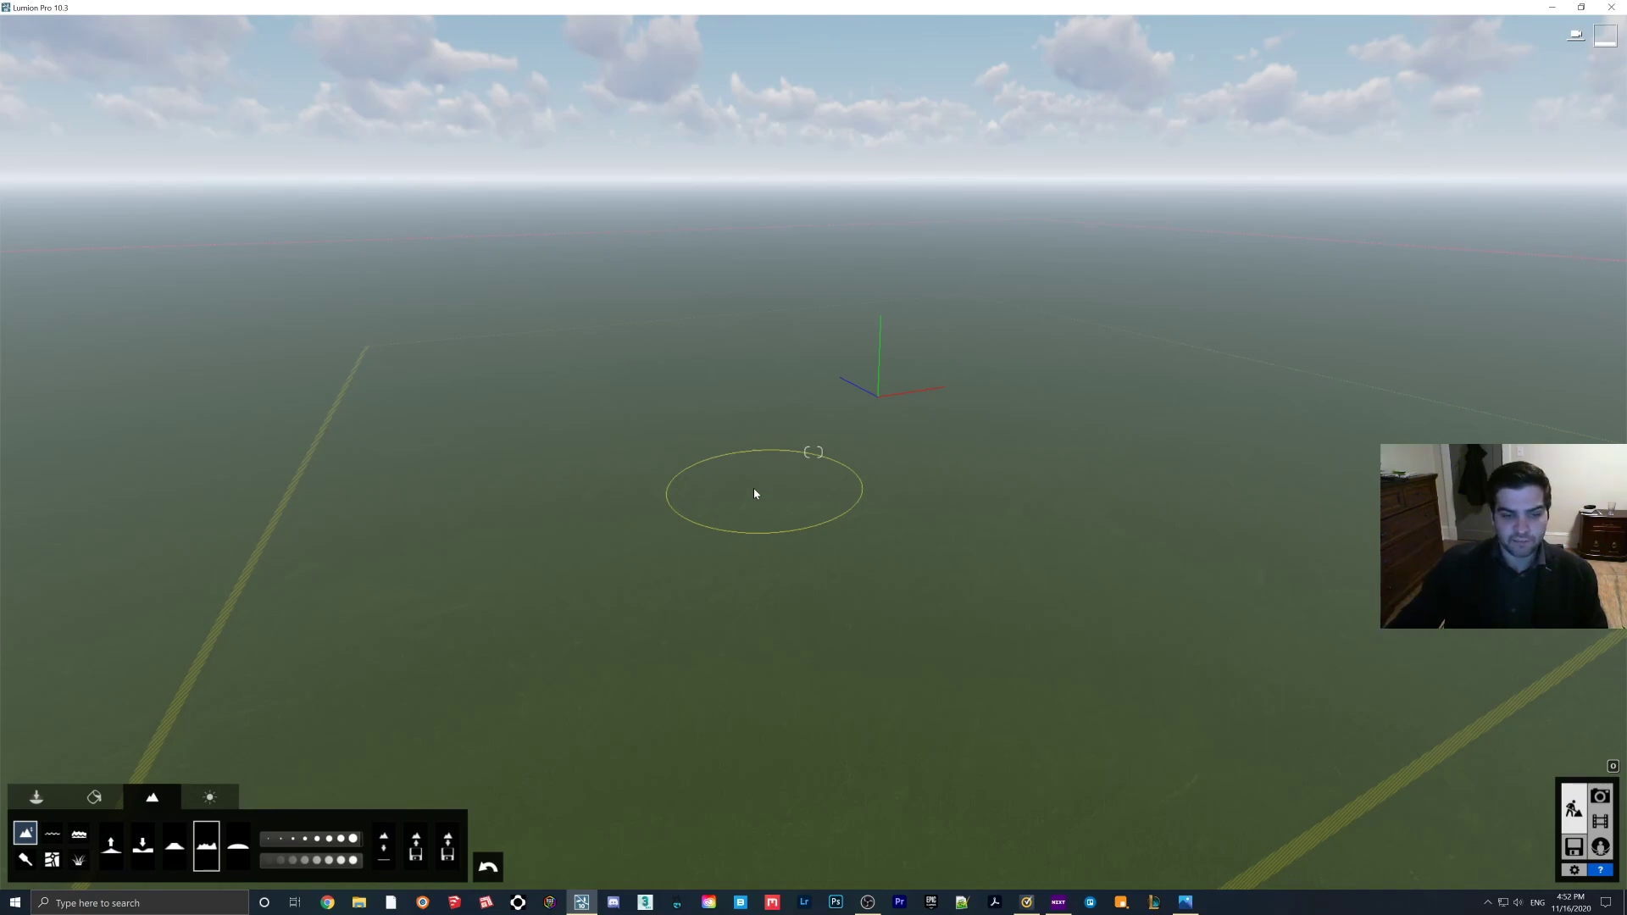
click(416, 850)
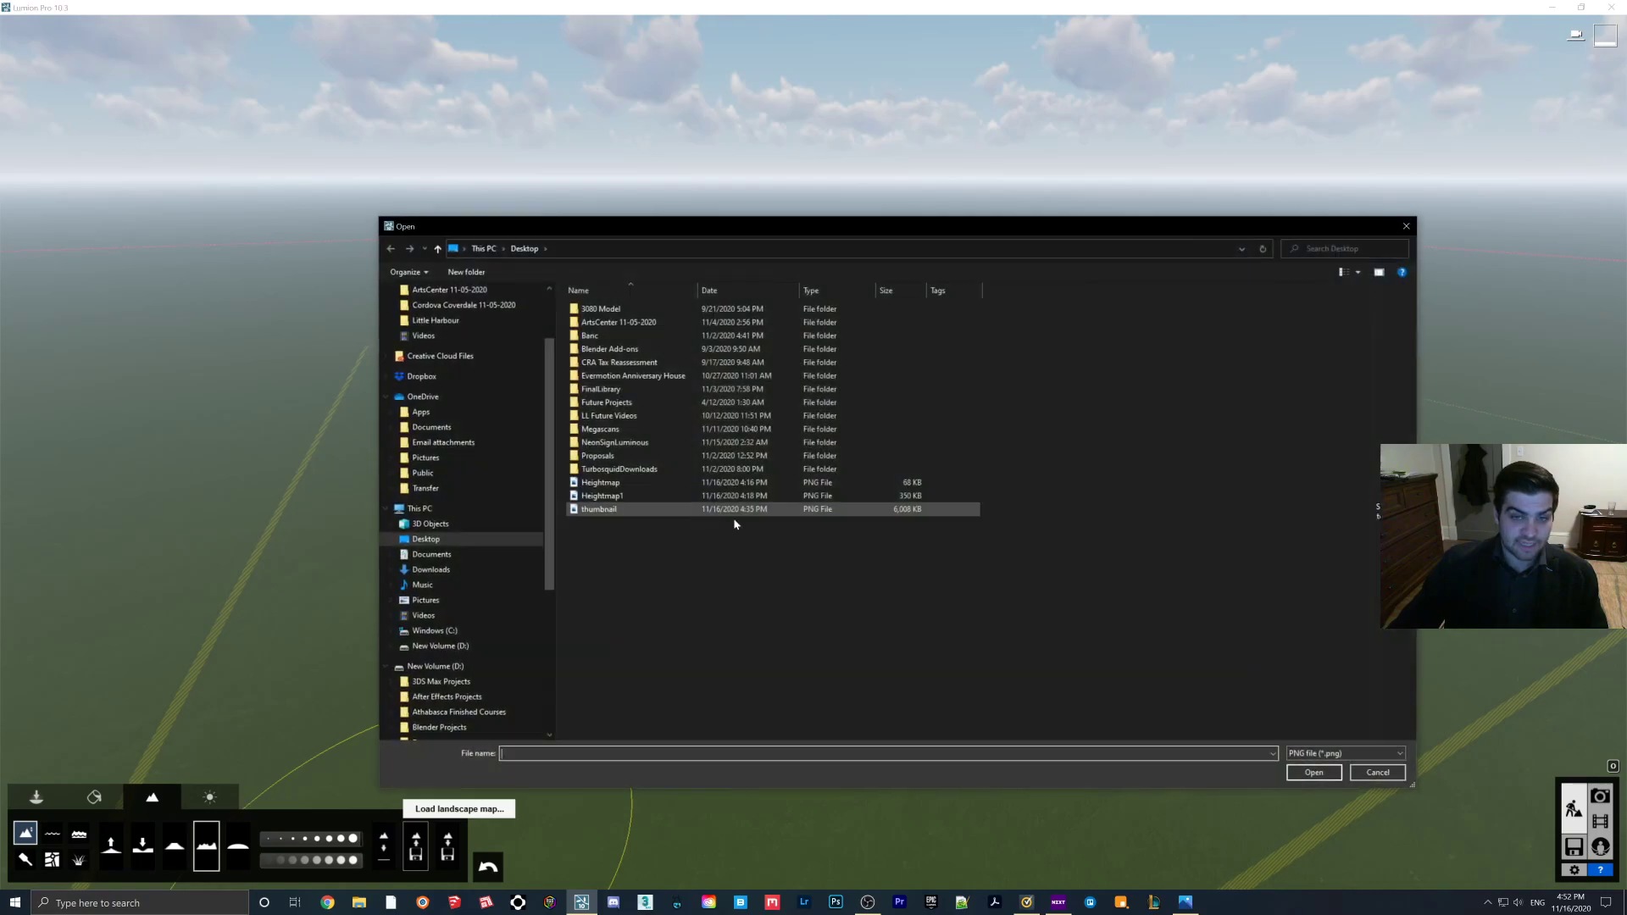
double_click(637, 483)
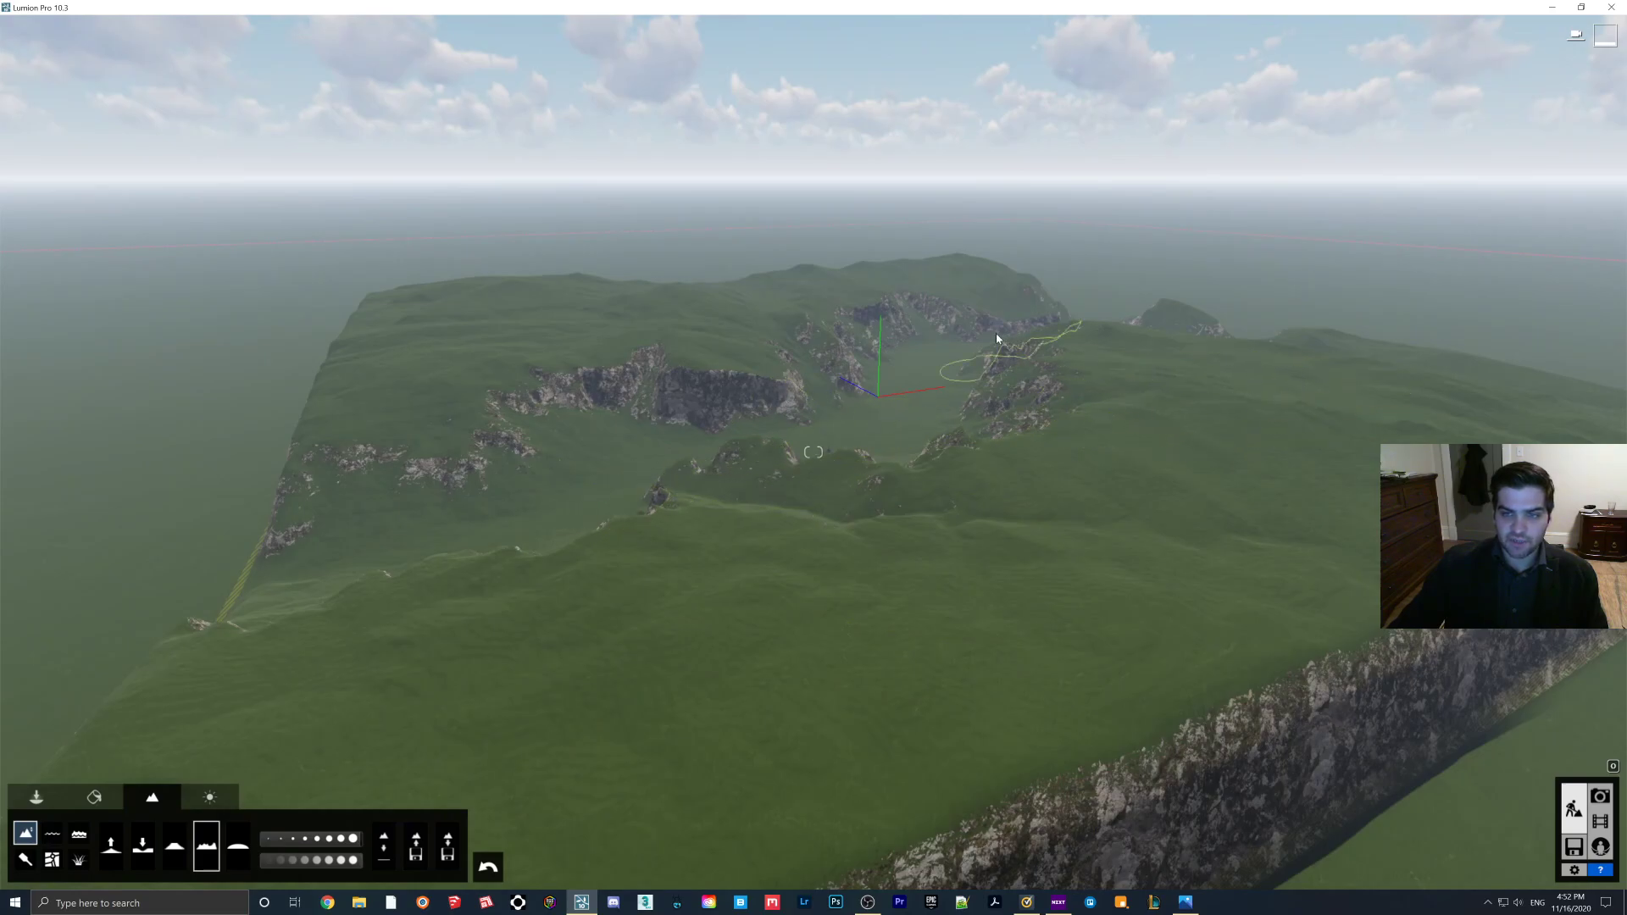
Step: Switch to Photos to compare the Heightmap.png image with the terrain, and close the image
click(1178, 904)
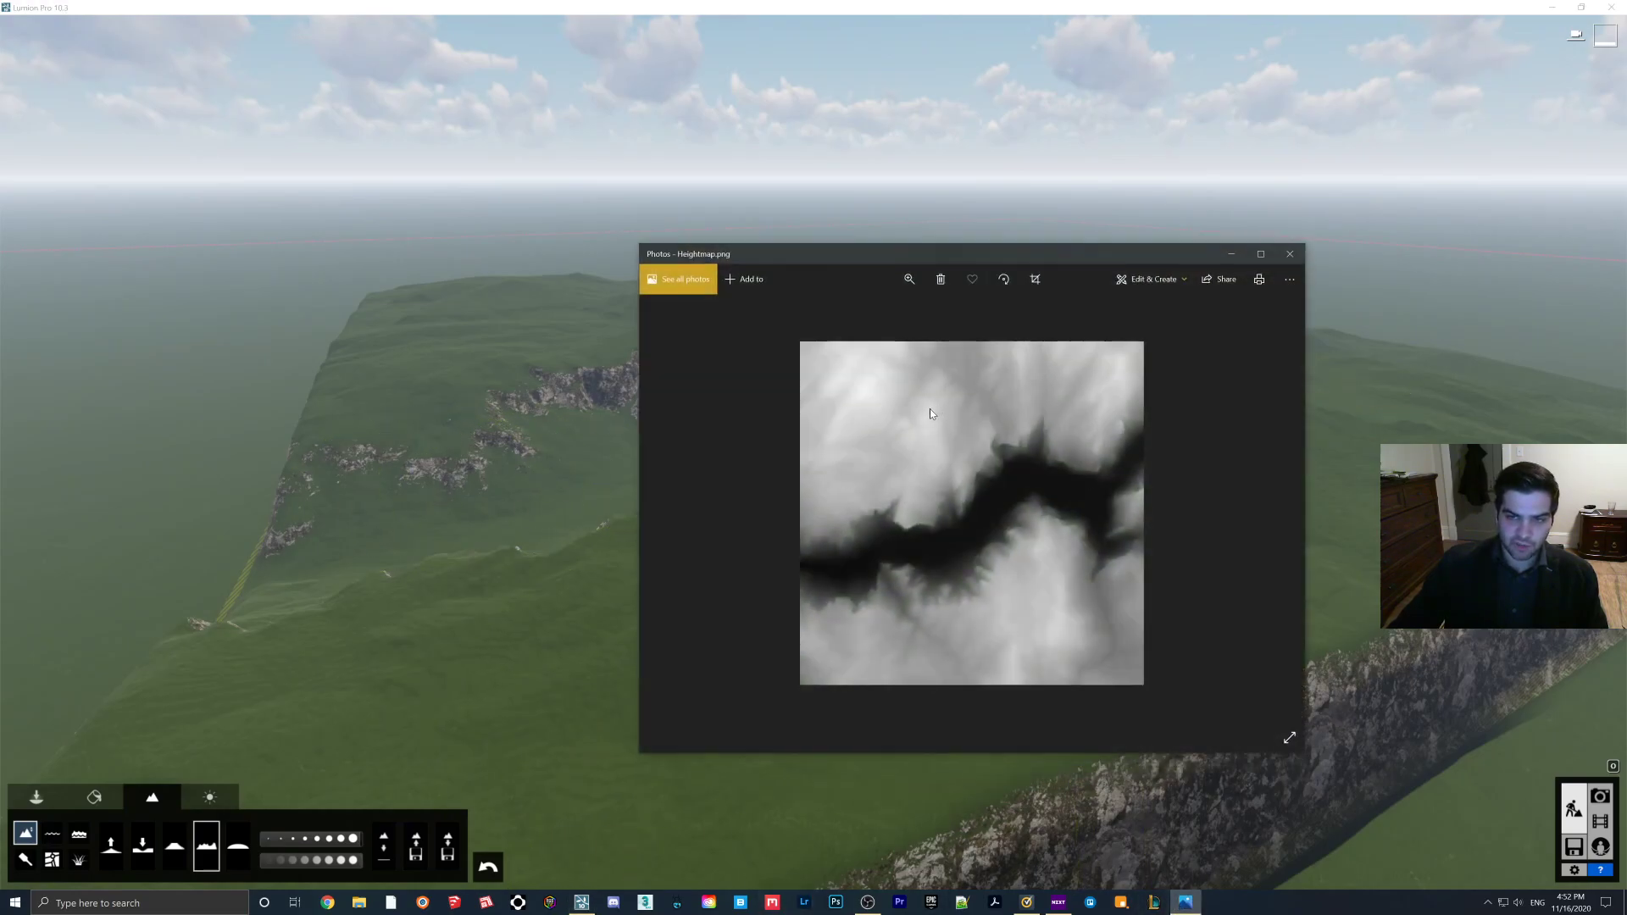
drag(934, 254, 1208, 353)
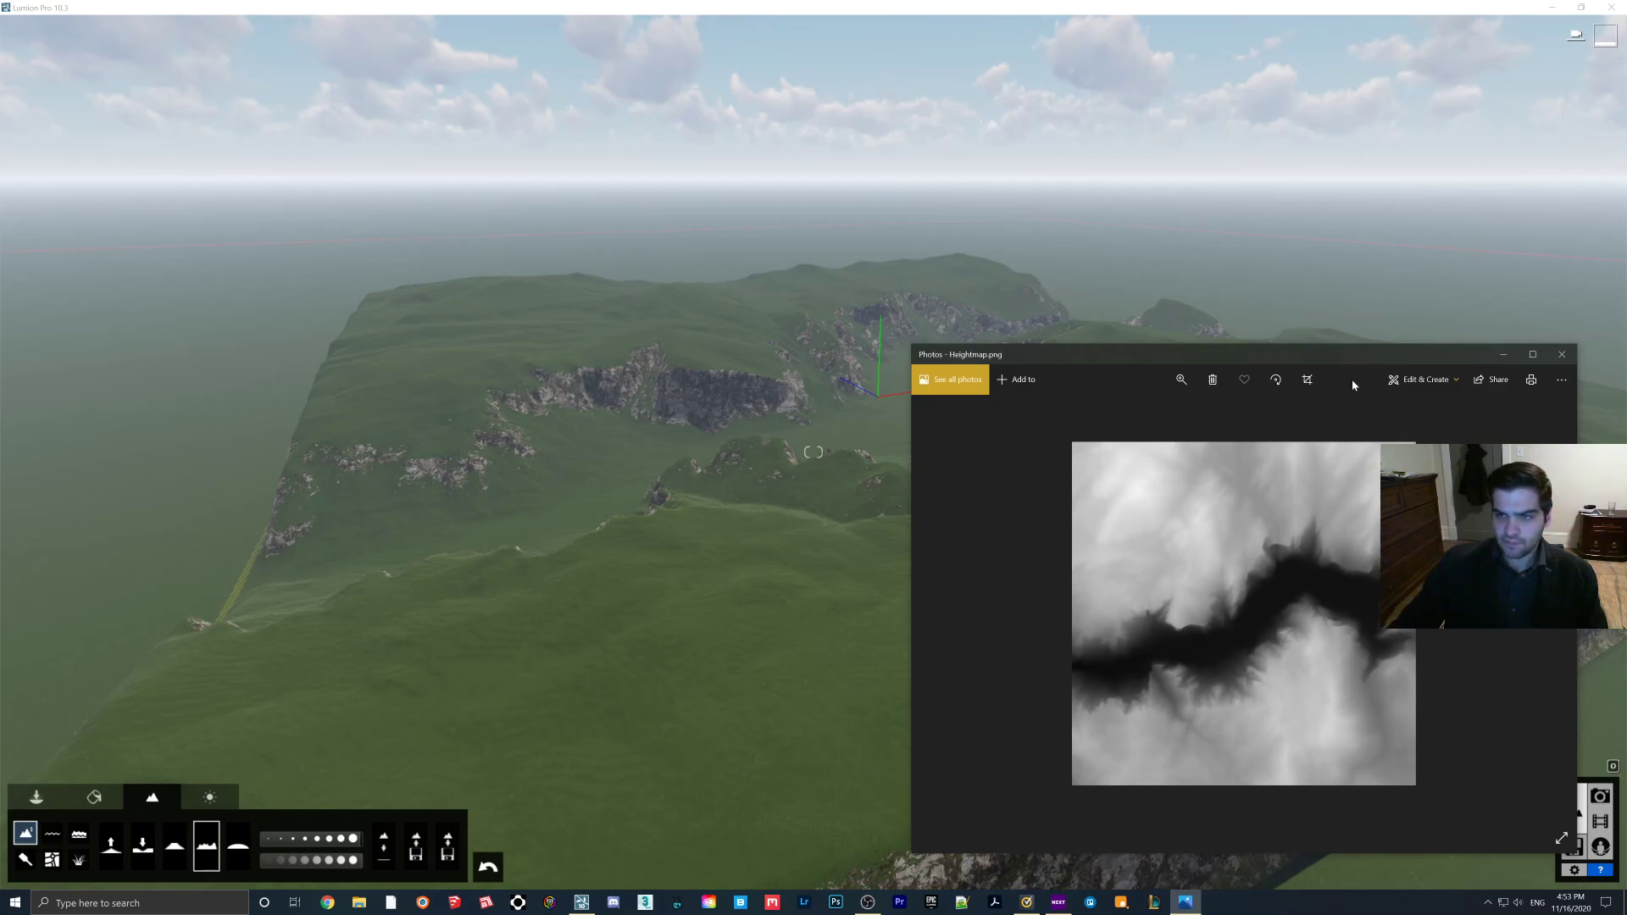
click(1561, 354)
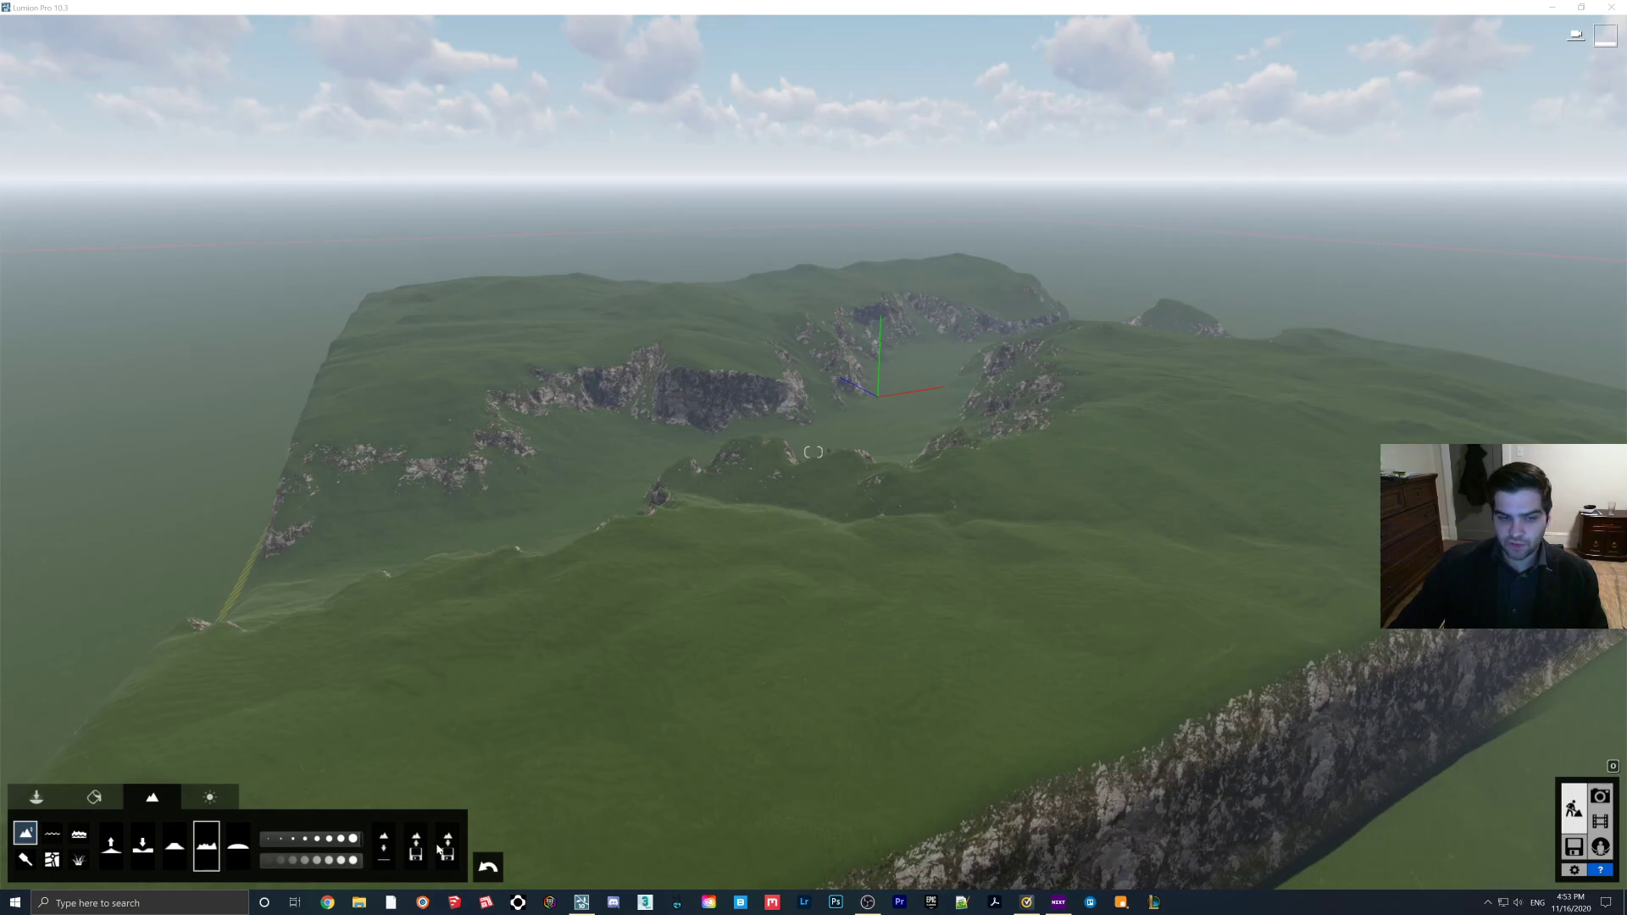
Step: Replace the landscape with the Heightmap1 map, and briefly open its source image from the Desktop folder
click(413, 837)
double_click(619, 497)
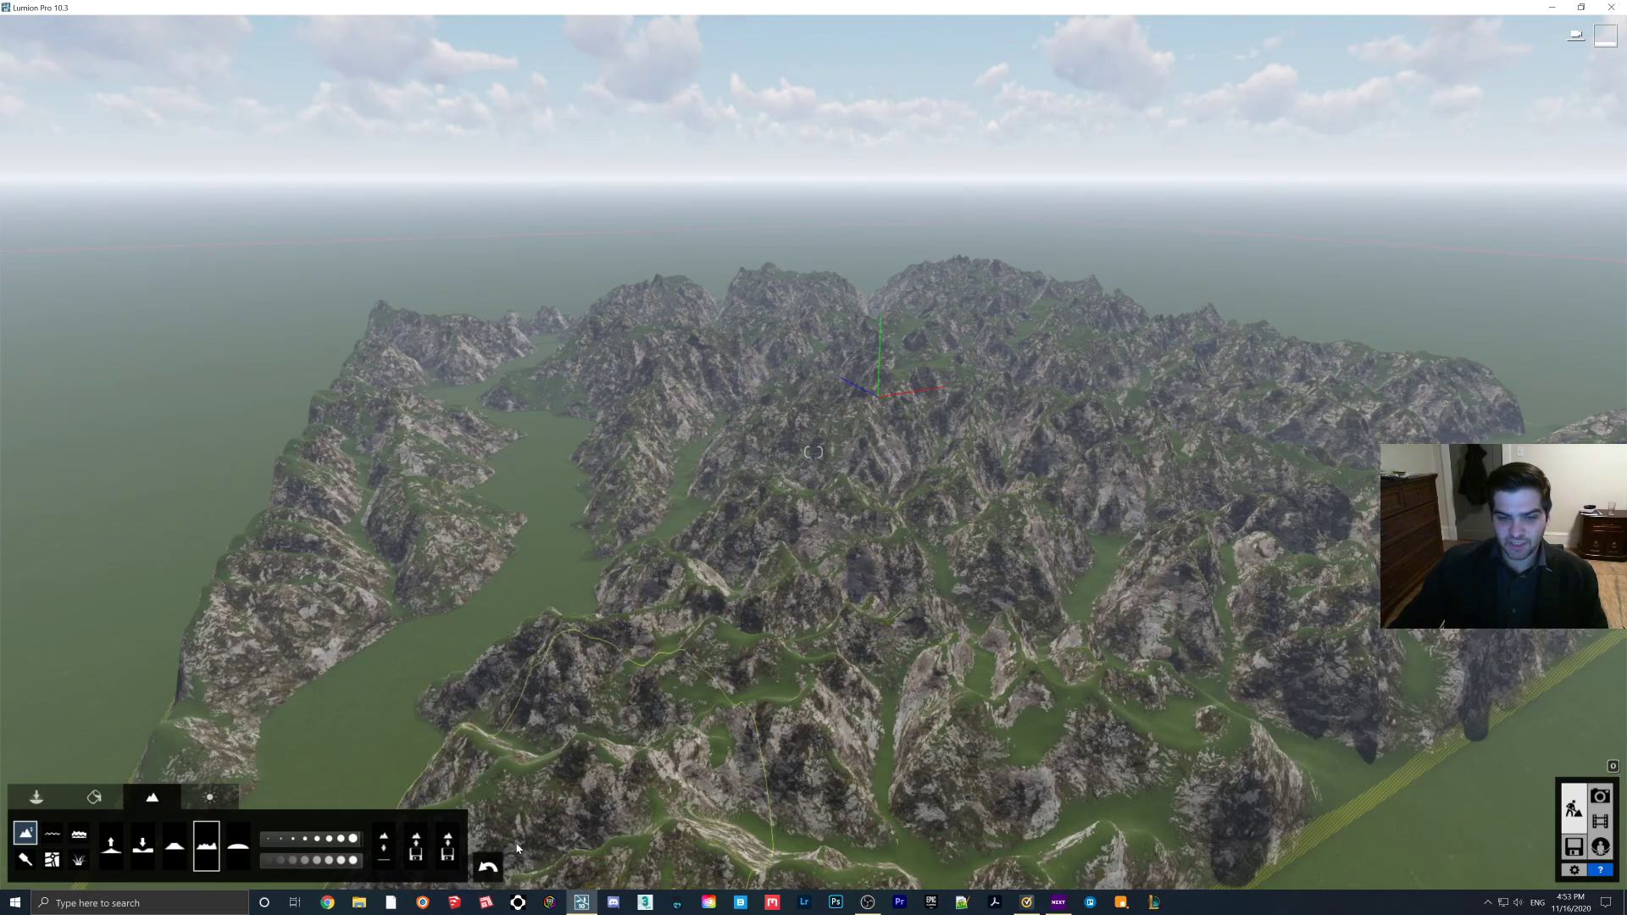
key(super+e)
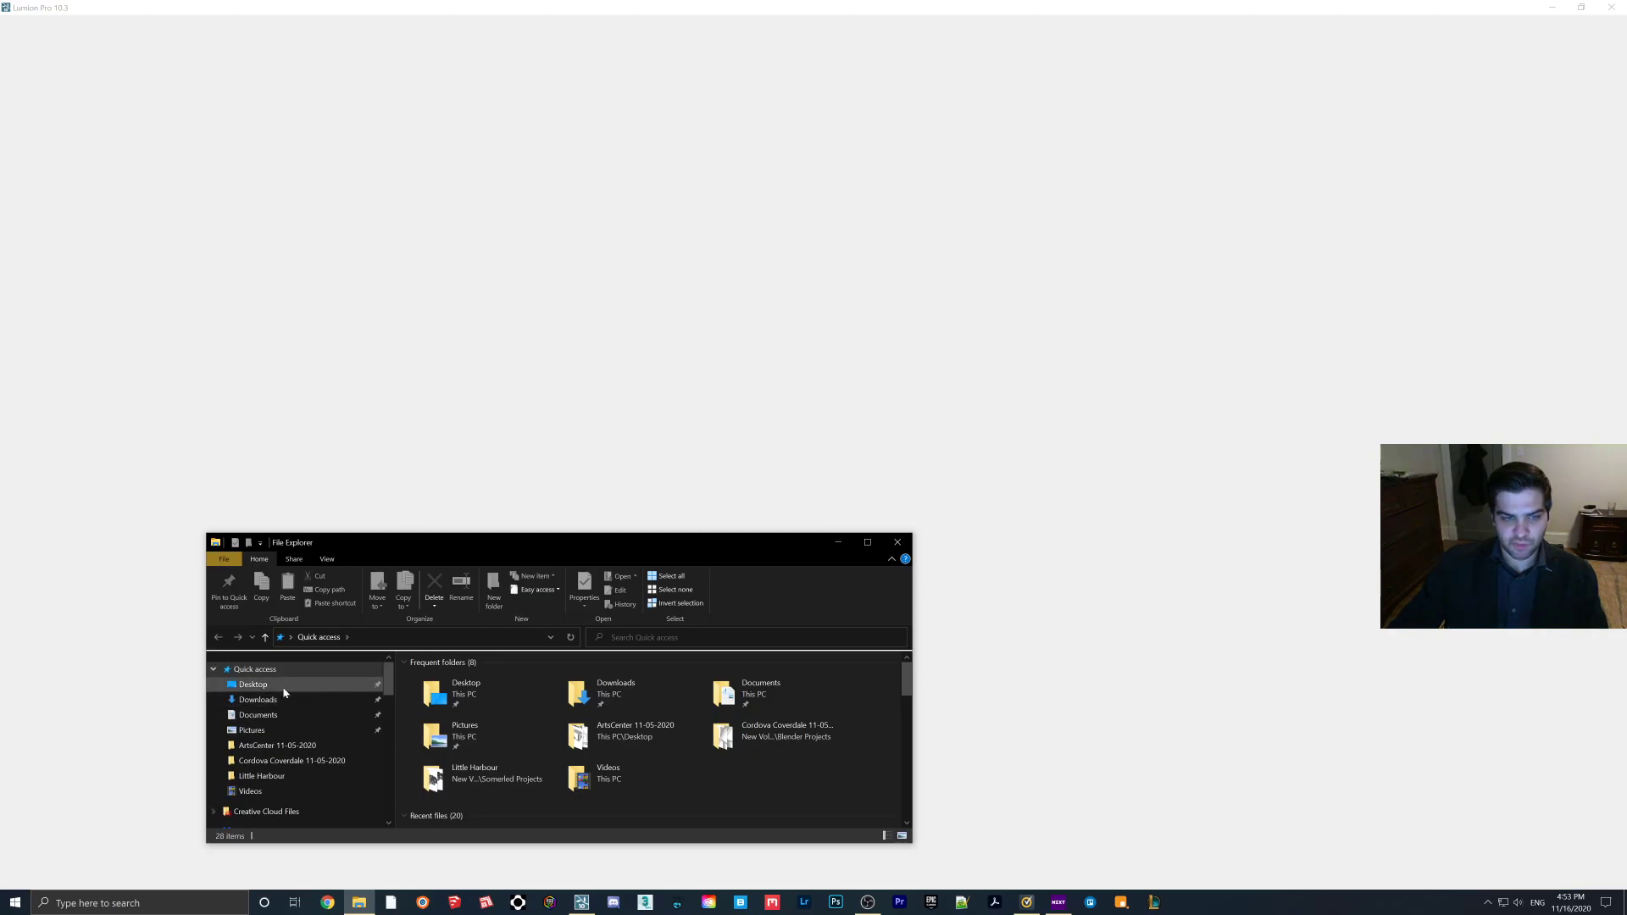
click(253, 684)
double_click(438, 773)
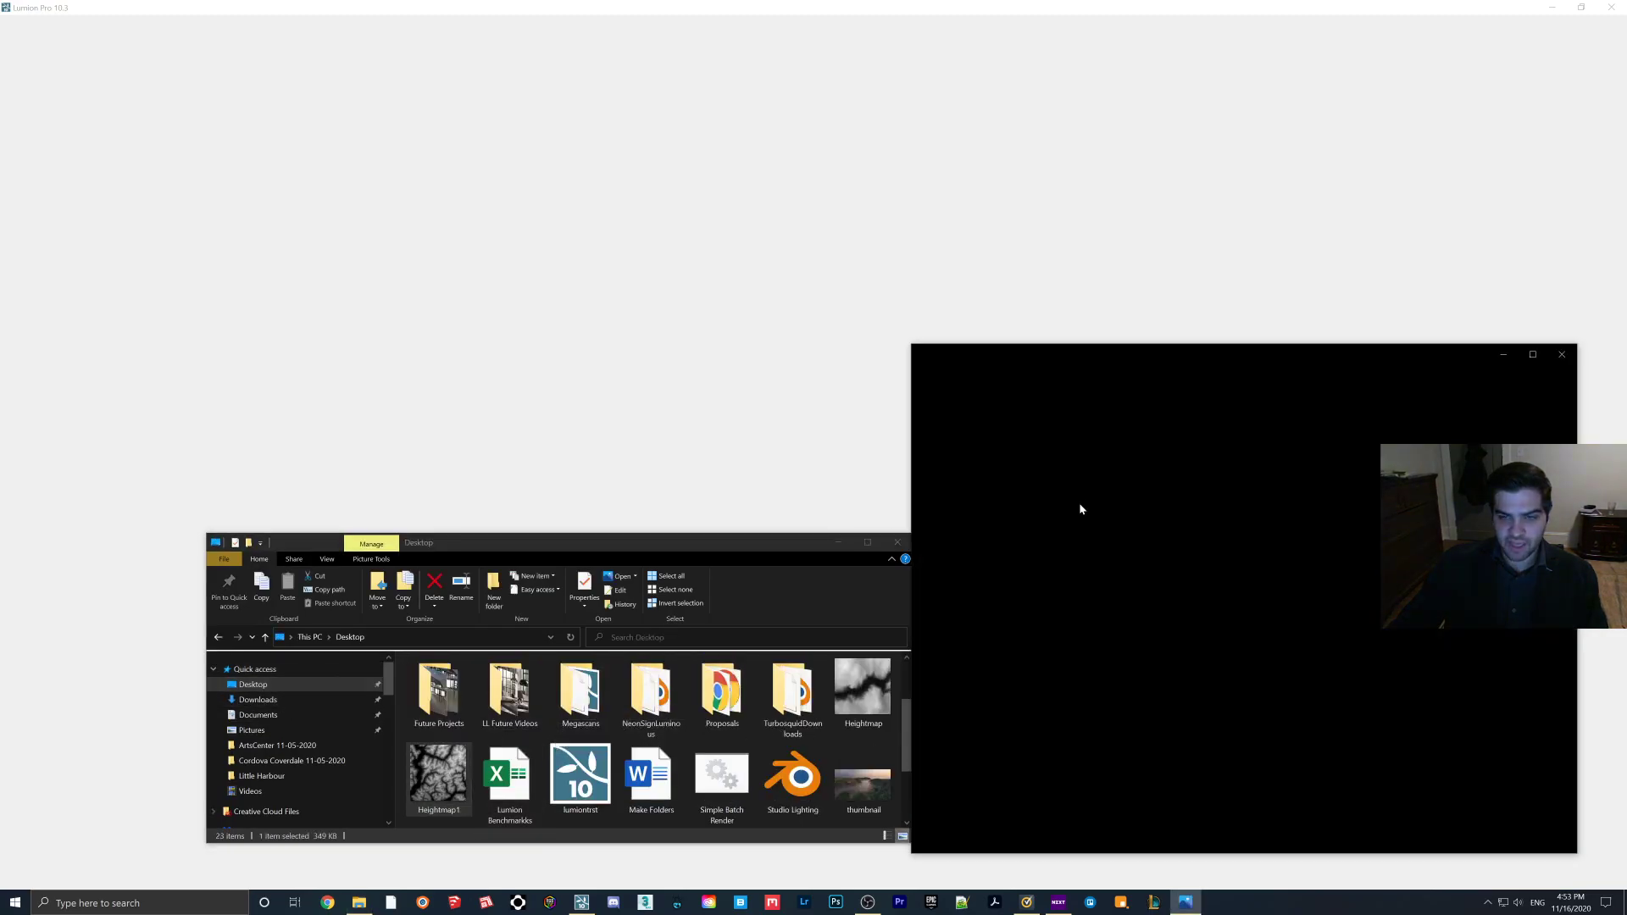
click(1561, 354)
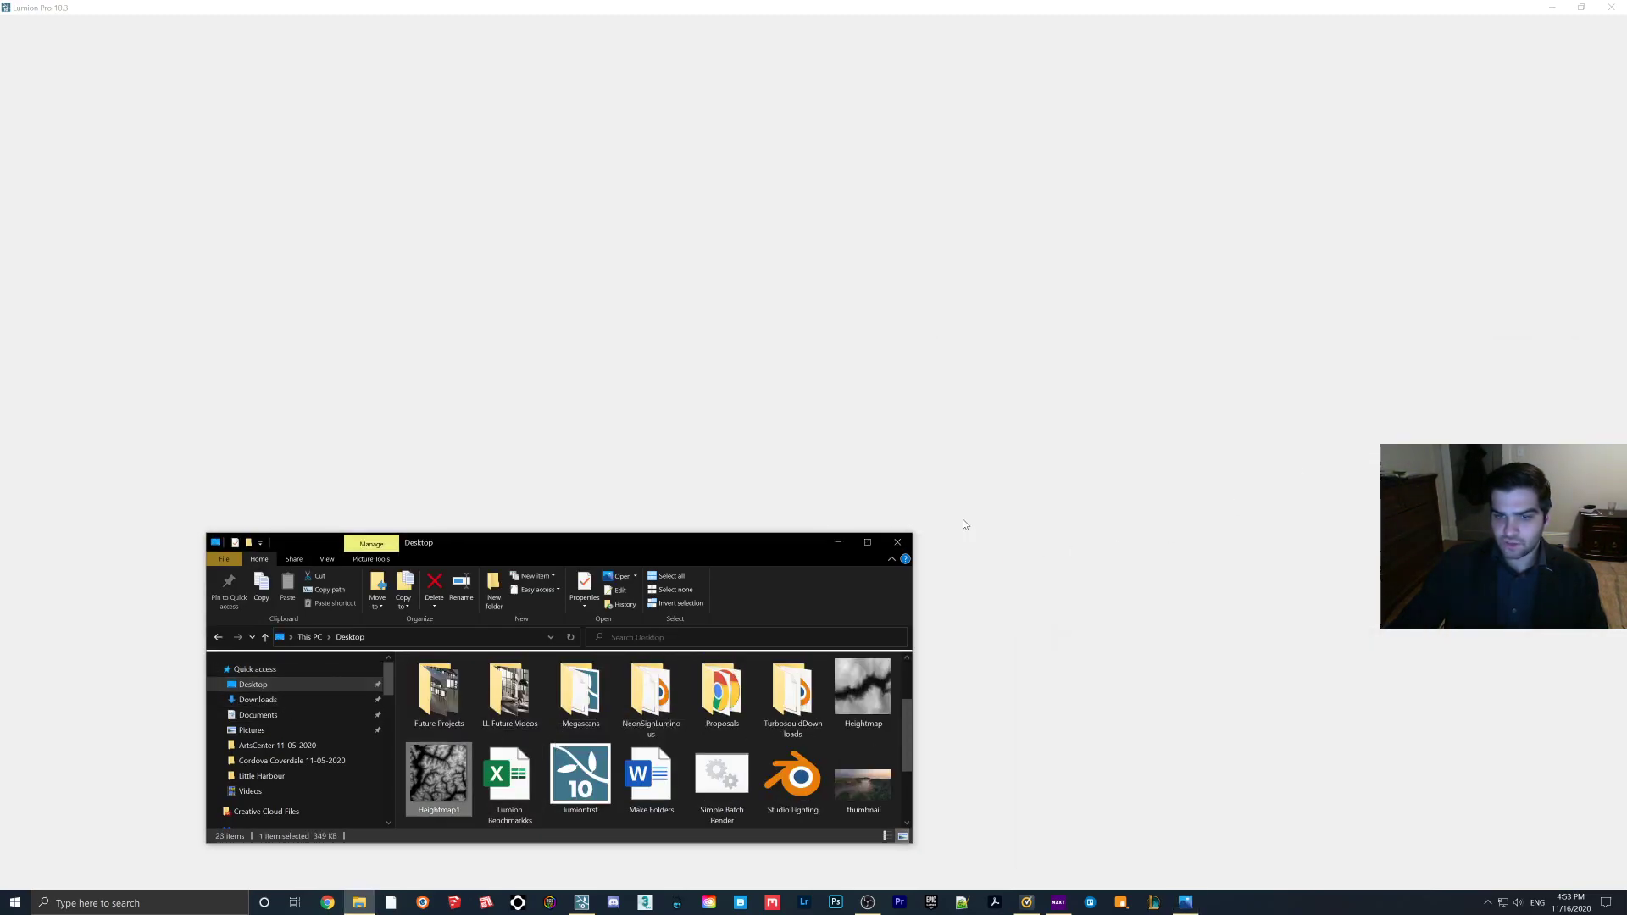
click(837, 542)
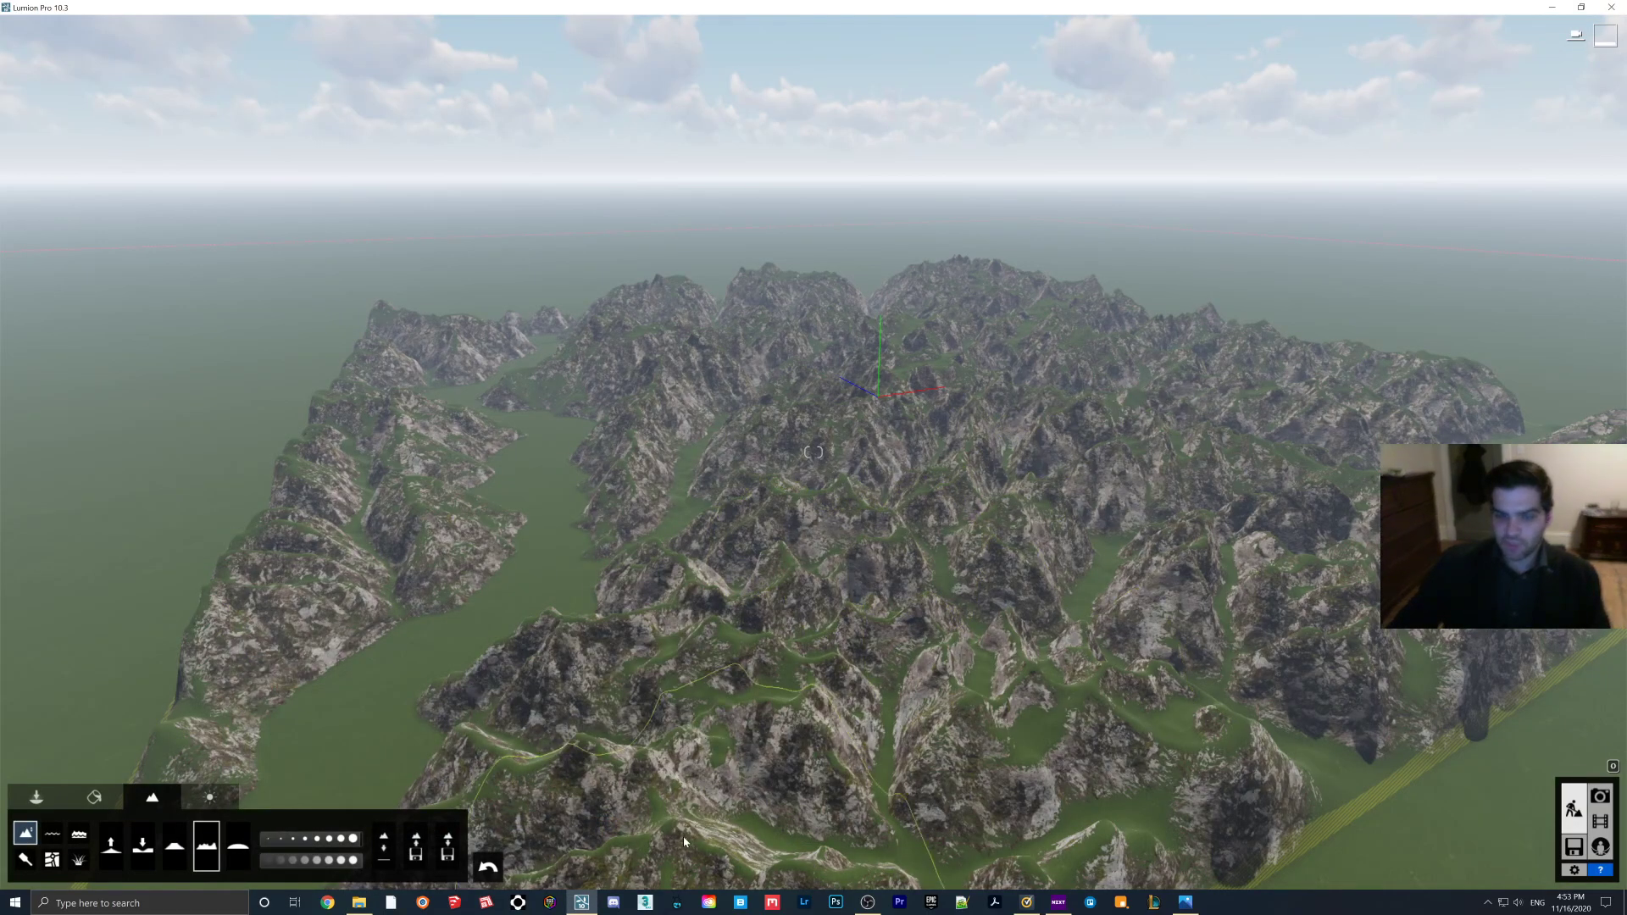
Step: Try the Smooth, Jitter and Flatten terrain brushes in turn on the rocky mountains in the foreground
scroll(779, 519, up, 3)
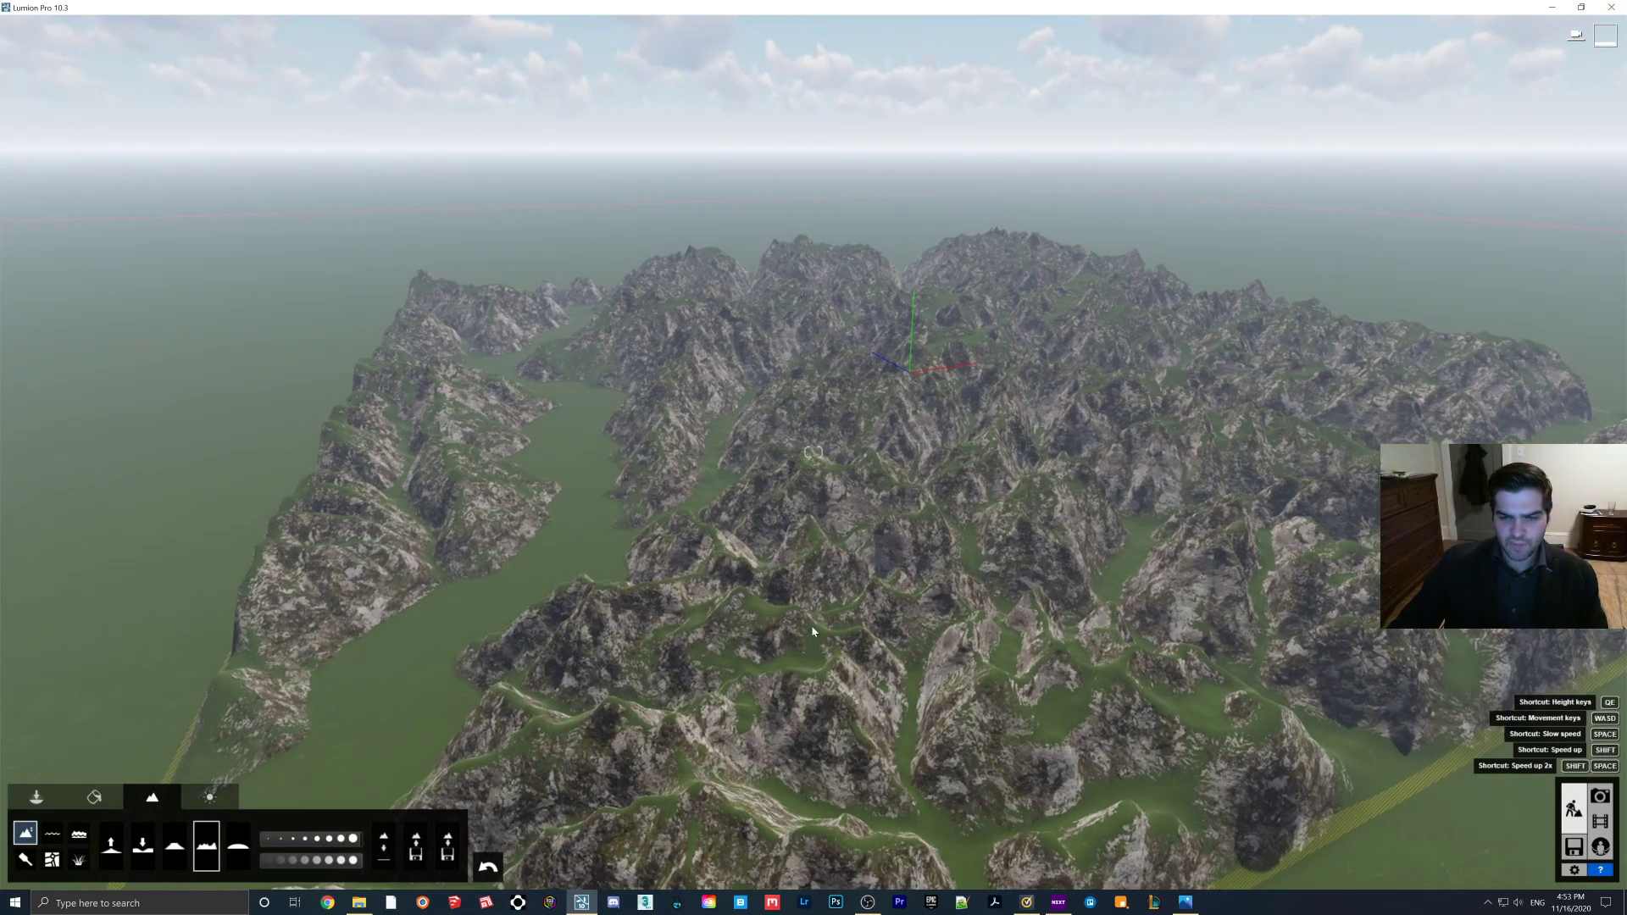
click(238, 845)
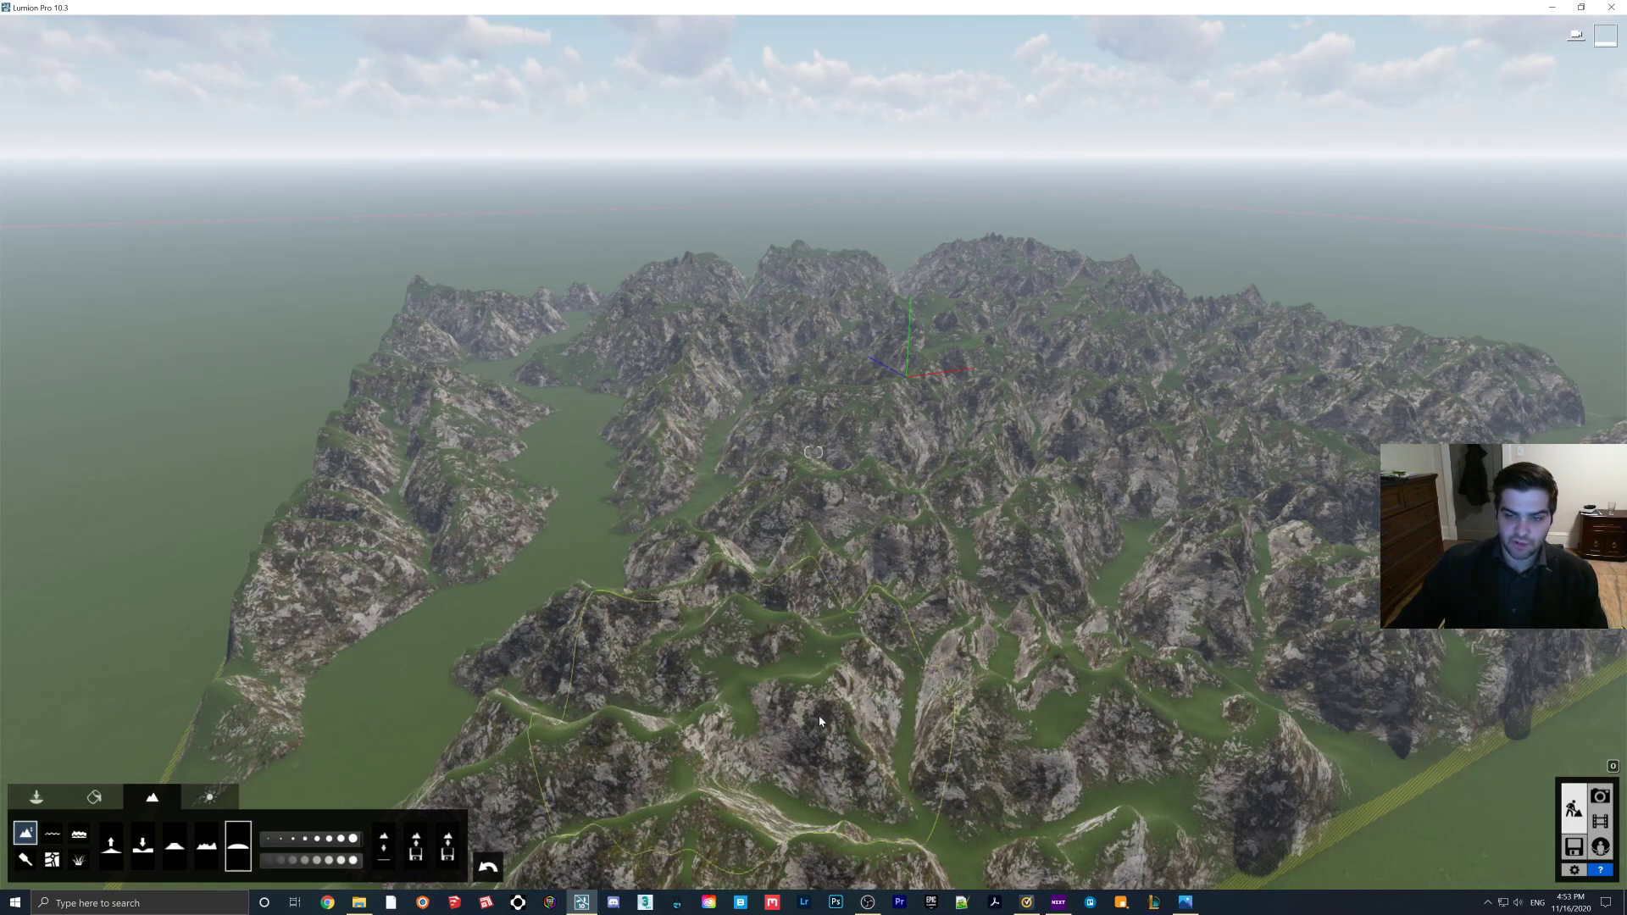
mouse_move(1016, 847)
mouse_down()
mouse_move(1254, 746)
mouse_move(1356, 449)
mouse_up()
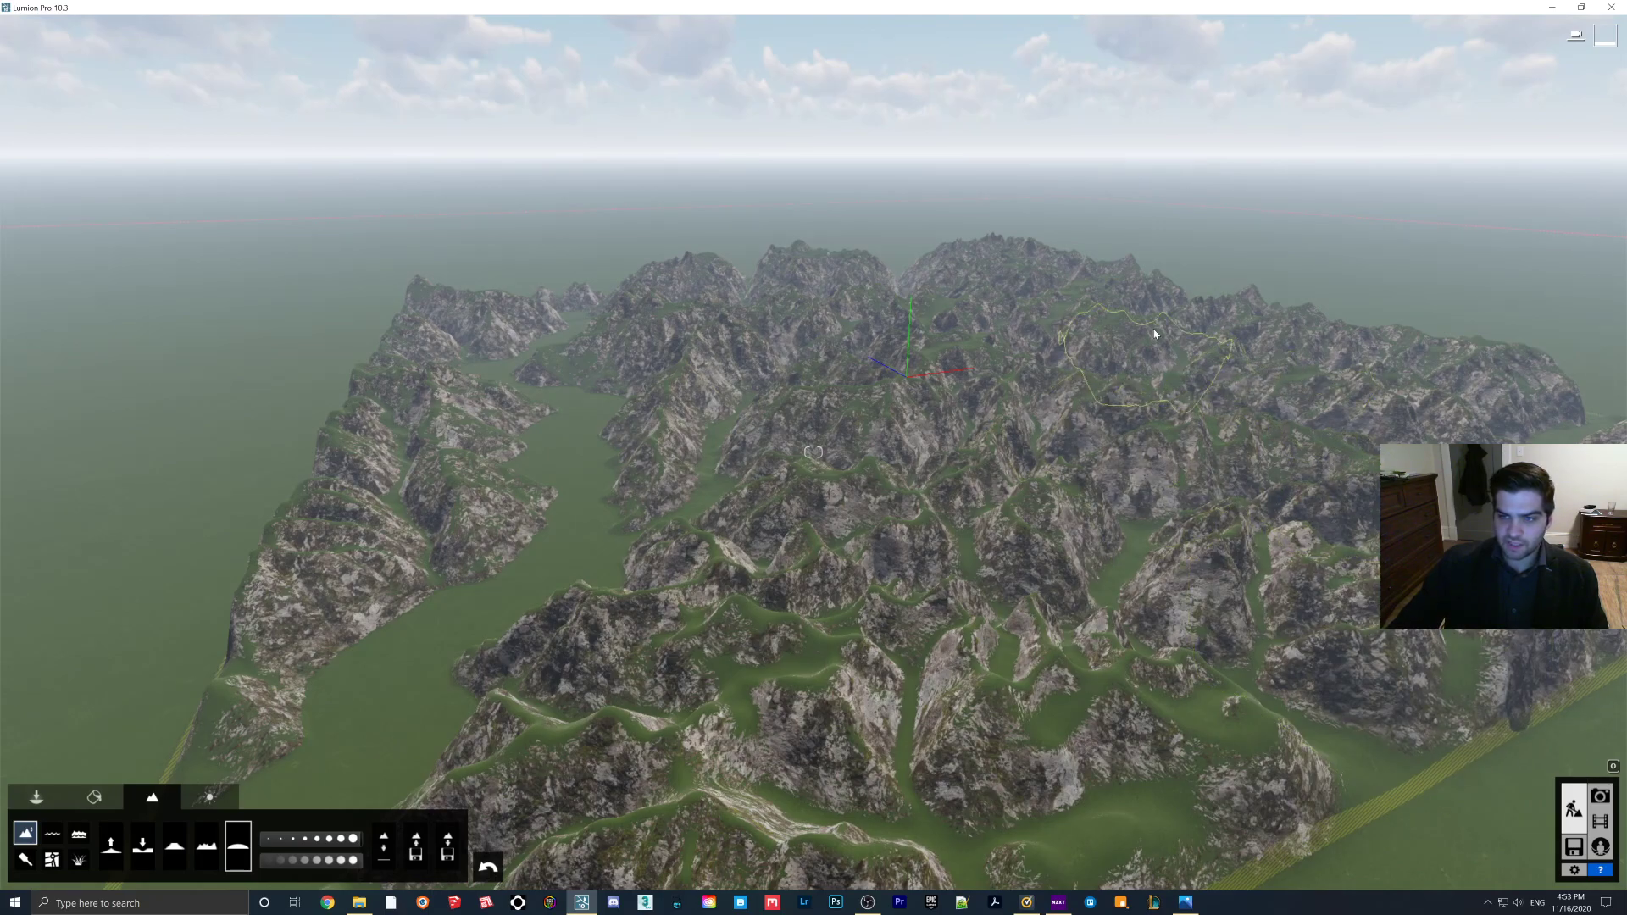
click(203, 850)
drag(537, 749, 805, 720)
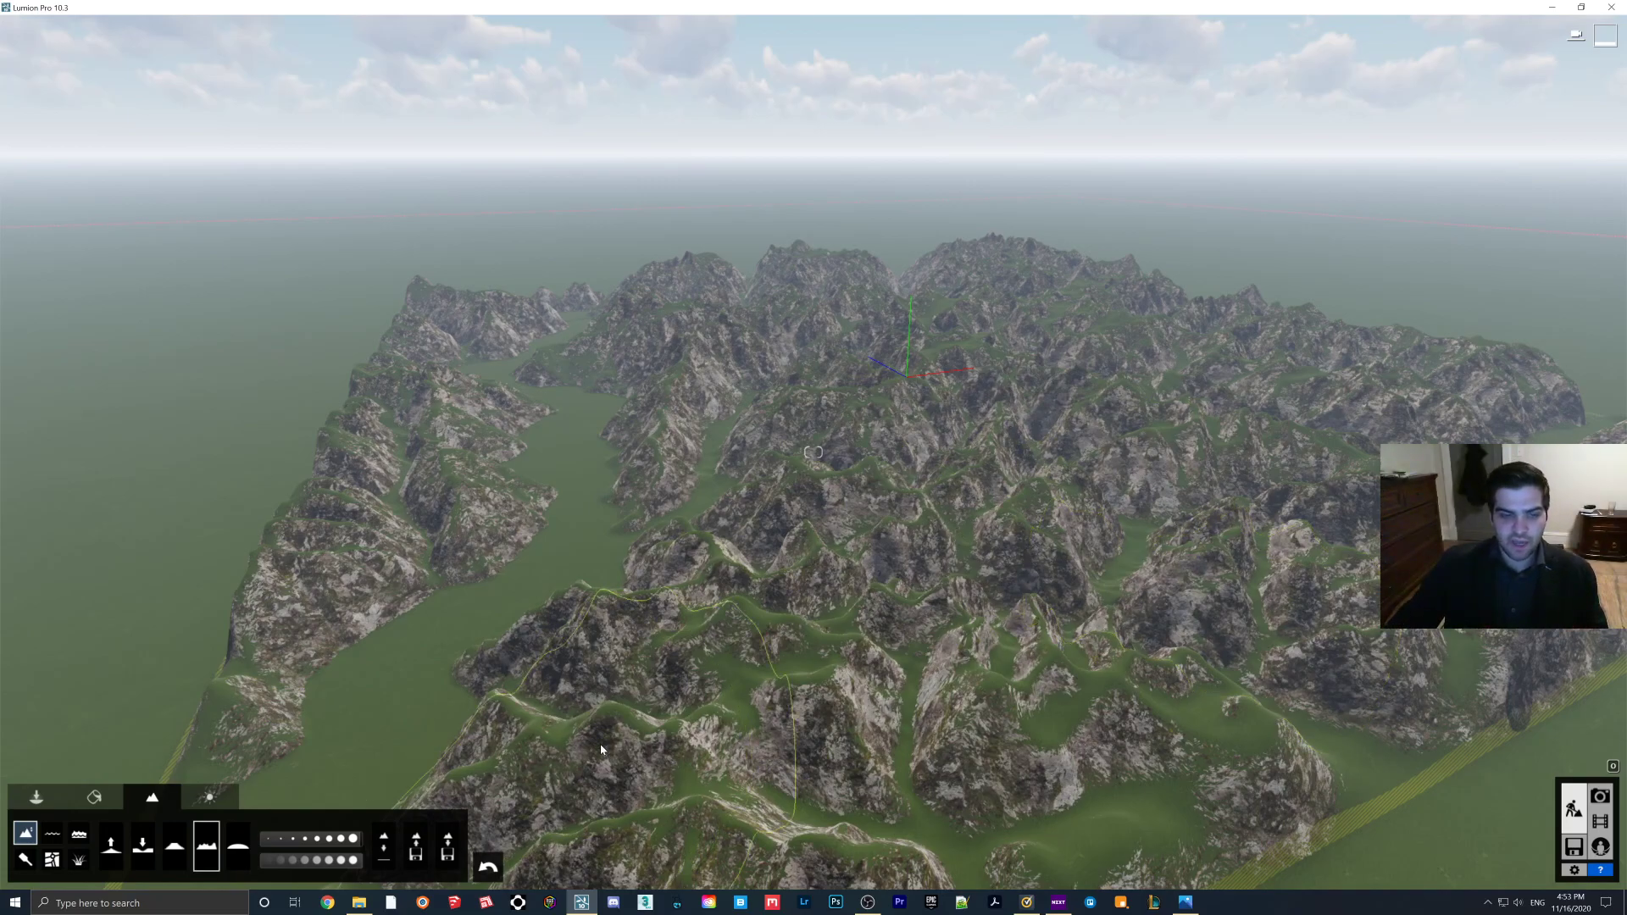
click(175, 845)
mouse_move(508, 788)
mouse_down()
mouse_move(599, 697)
mouse_move(788, 638)
mouse_move(887, 507)
mouse_move(824, 715)
mouse_move(1089, 537)
mouse_move(974, 653)
mouse_move(1242, 760)
mouse_up()
Step: Restore the river valley landscape by loading the Heightmap PNG again
click(415, 846)
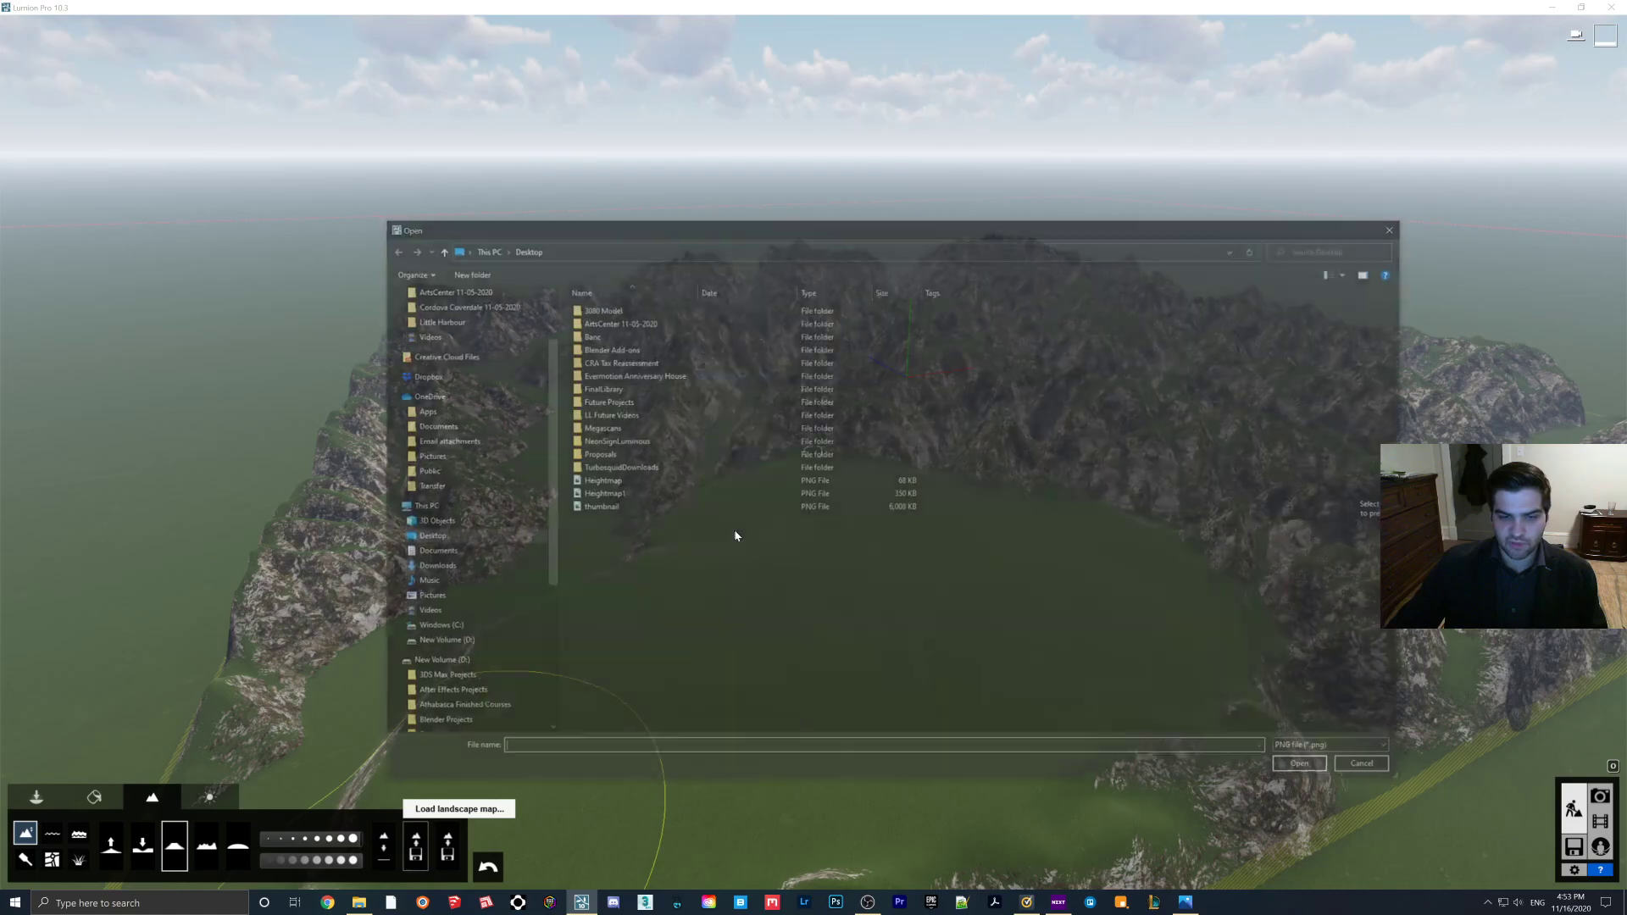
double_click(610, 484)
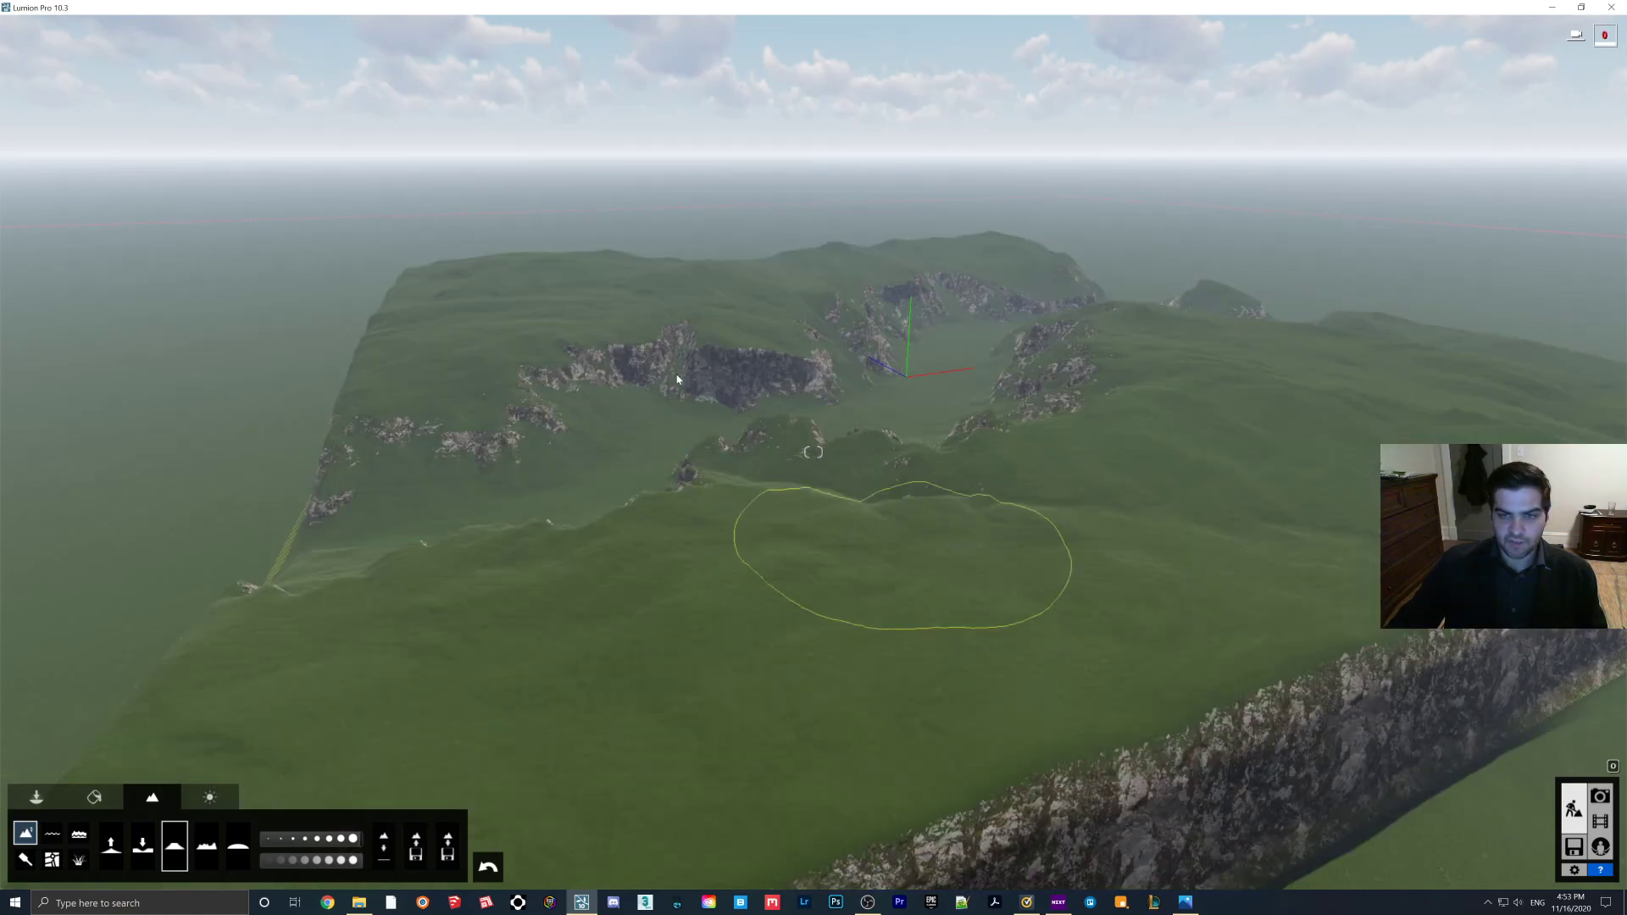
Step: Try the ocean around the landscape and in the river valley, and turn it off again
click(78, 833)
click(132, 847)
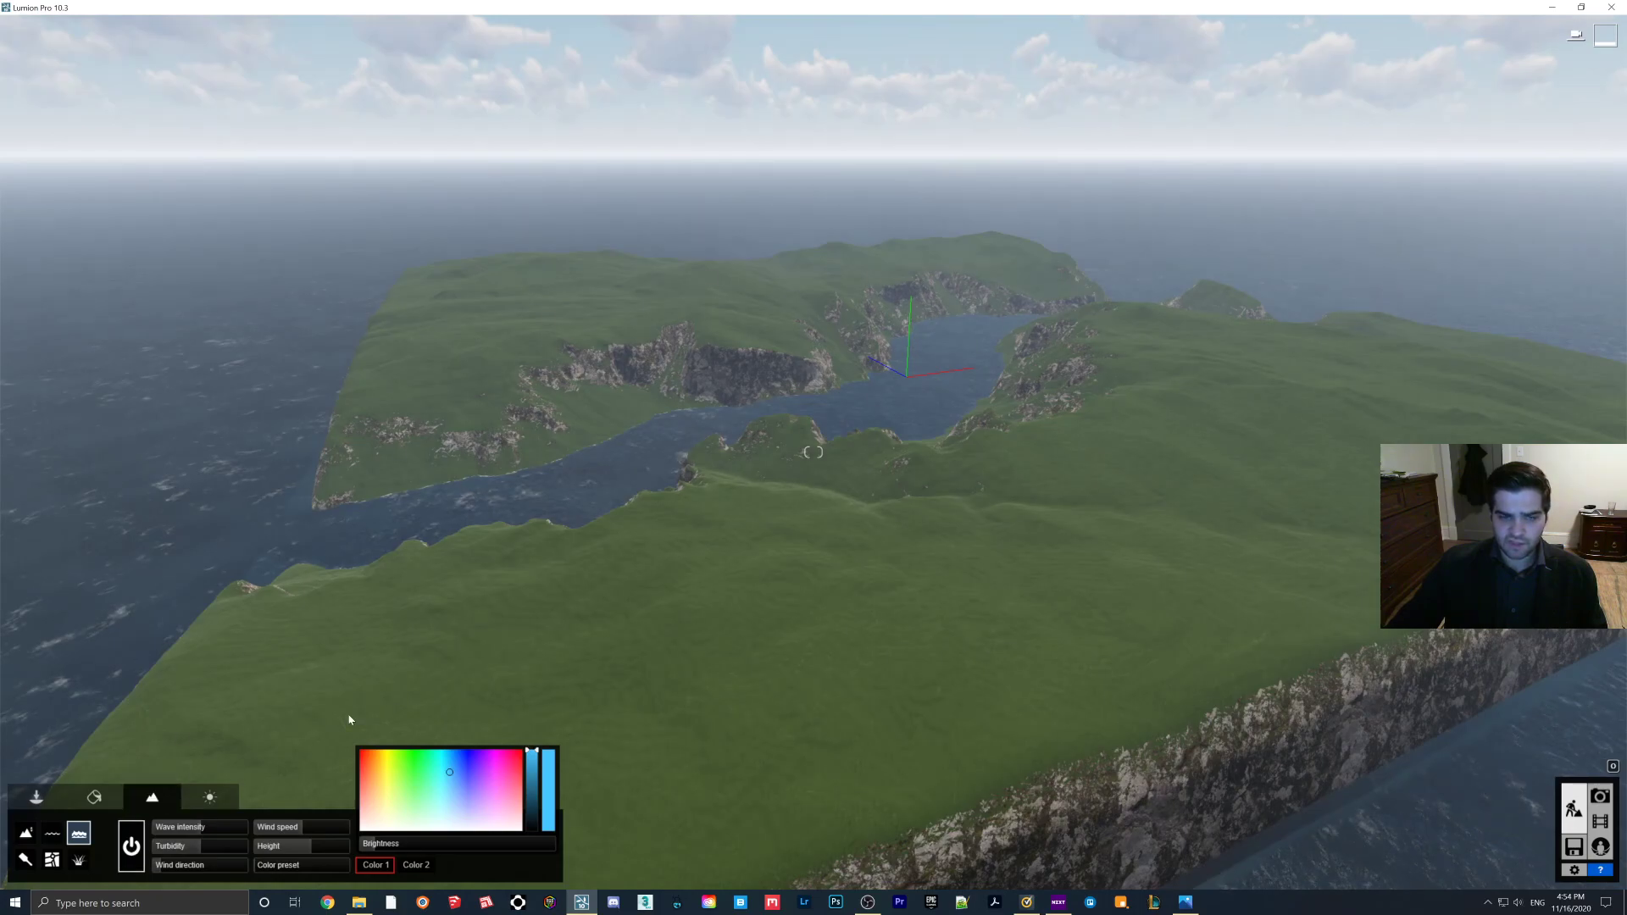
mouse_move(280, 850)
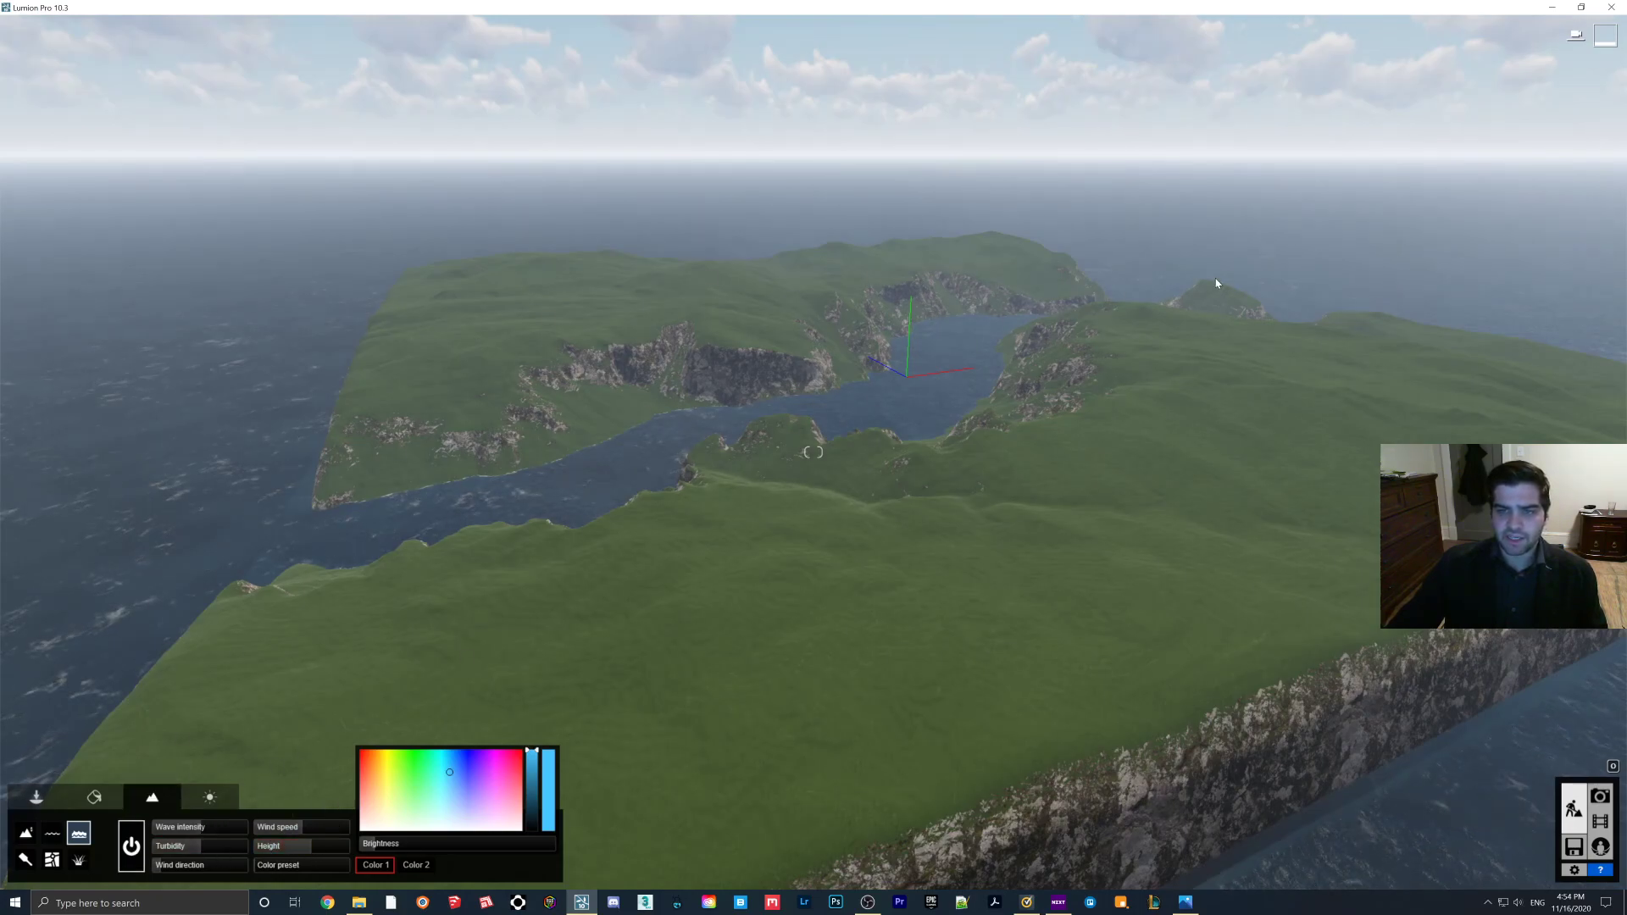
right_drag(611, 436, 1314, 393)
right_drag(1160, 561, 1122, 573)
key(s)
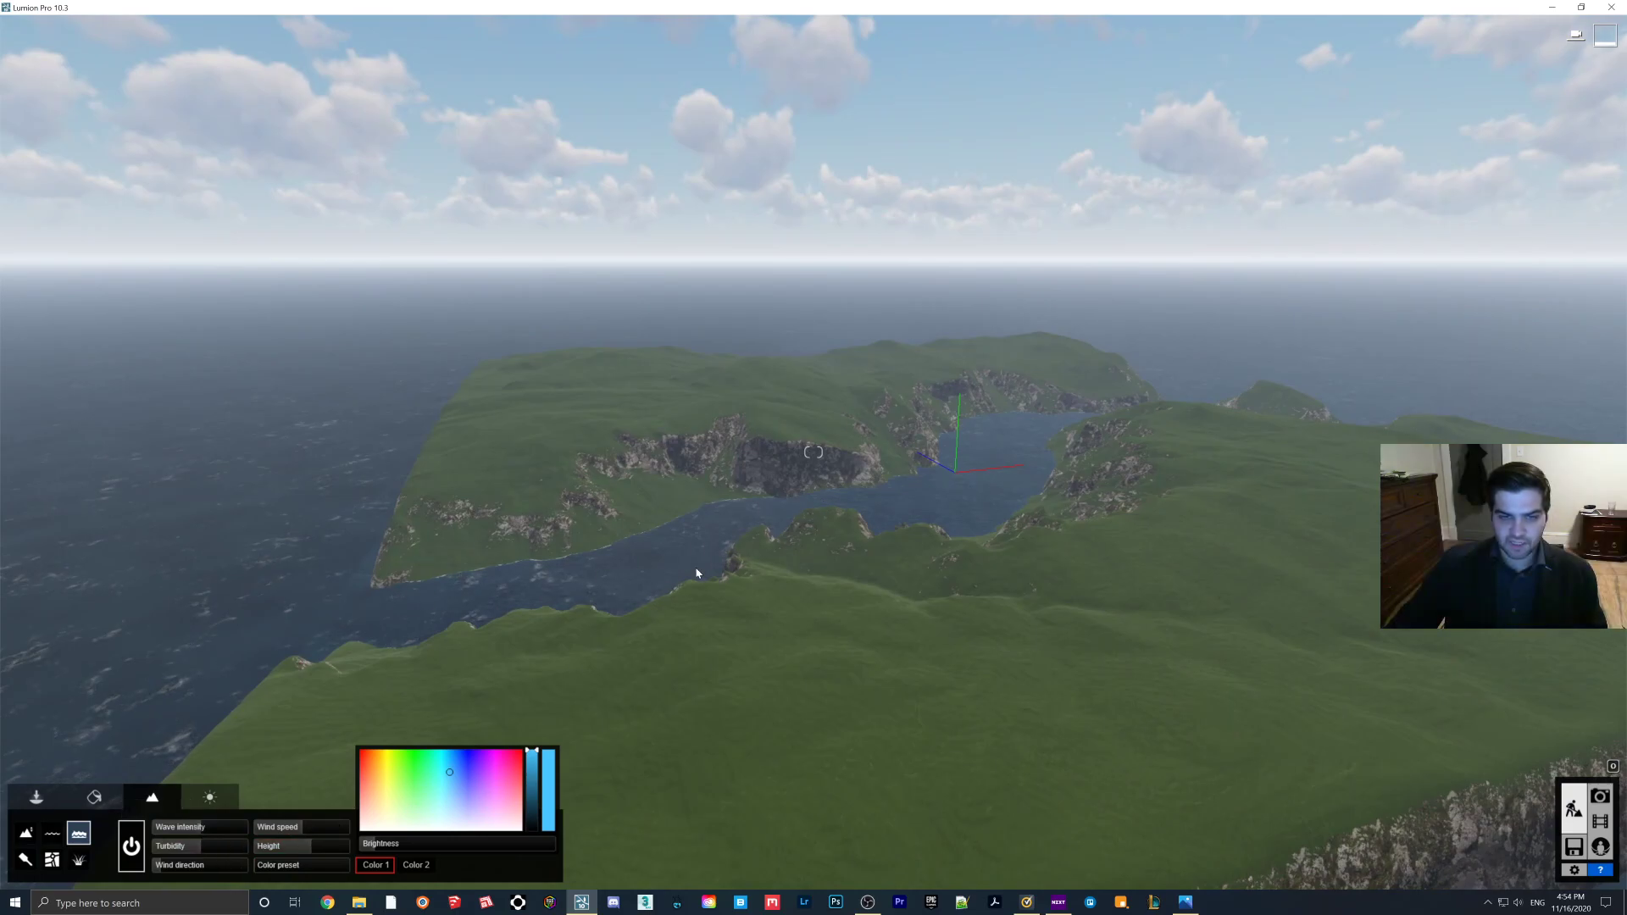
click(132, 845)
Step: Recall the camera view of Photo 1 and stretch the water plane's corners across the far part of the landscape
click(52, 835)
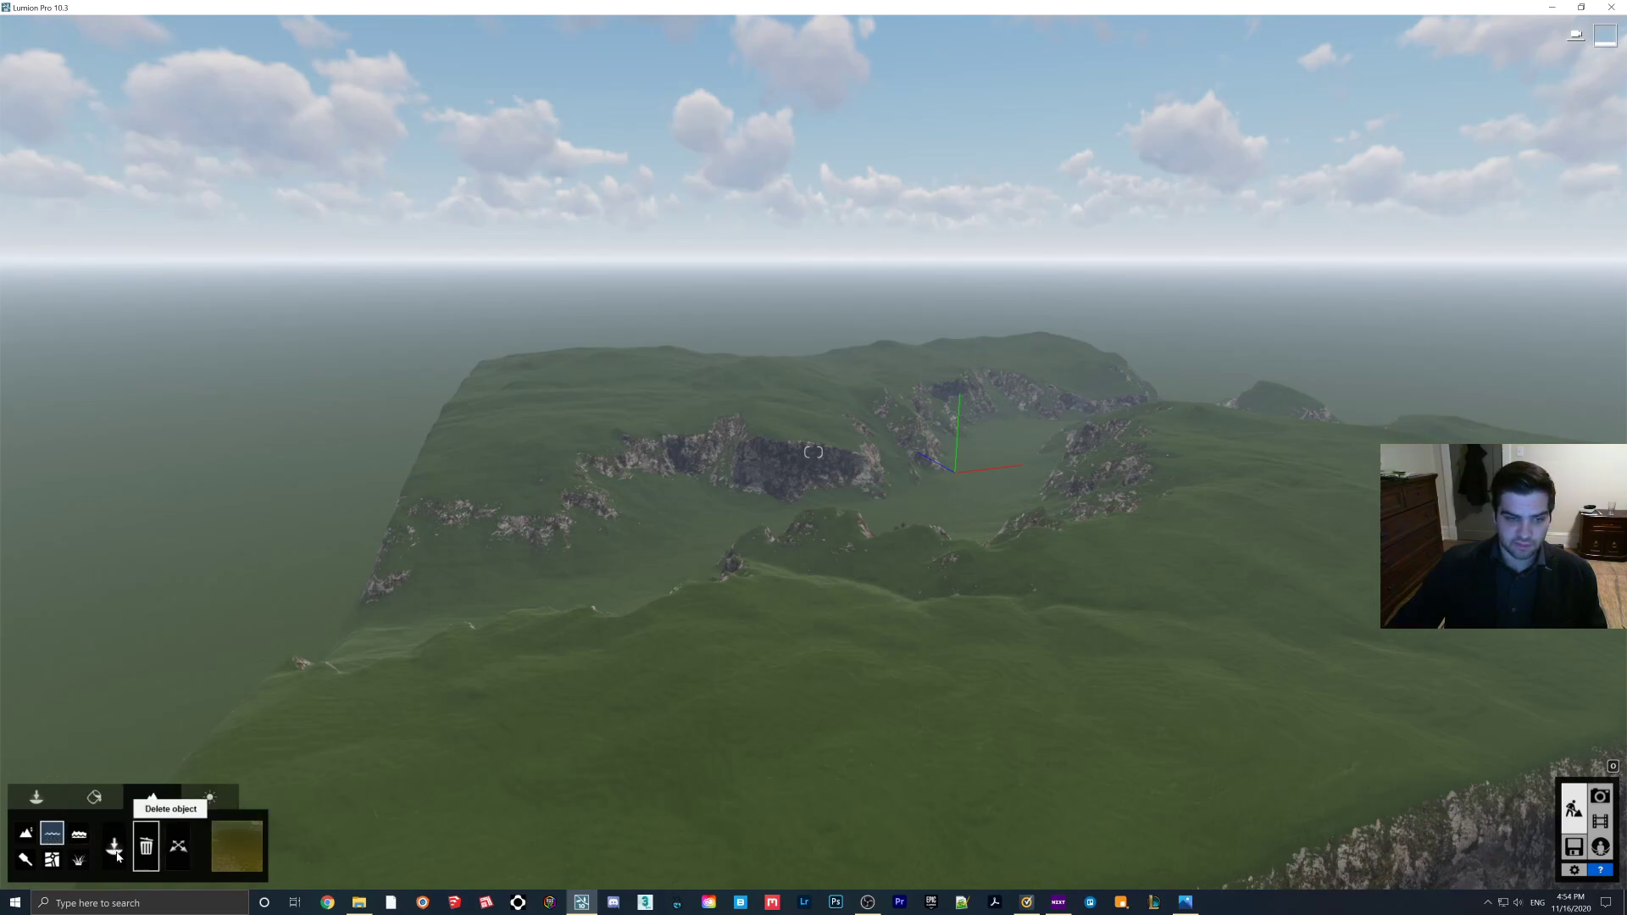
click(178, 846)
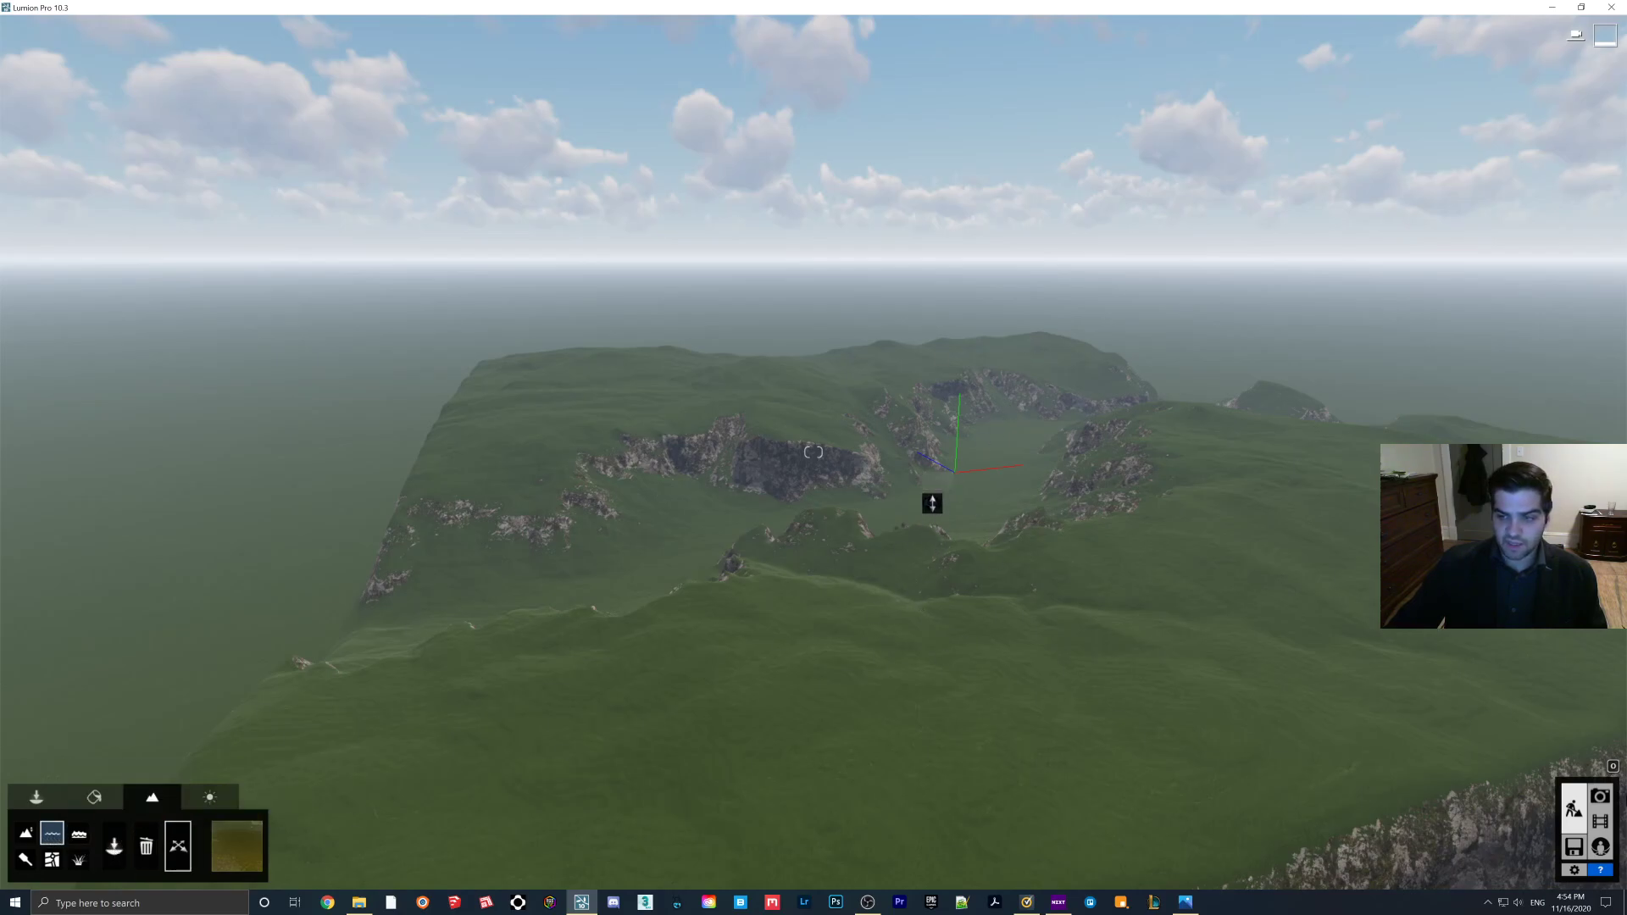
click(1600, 797)
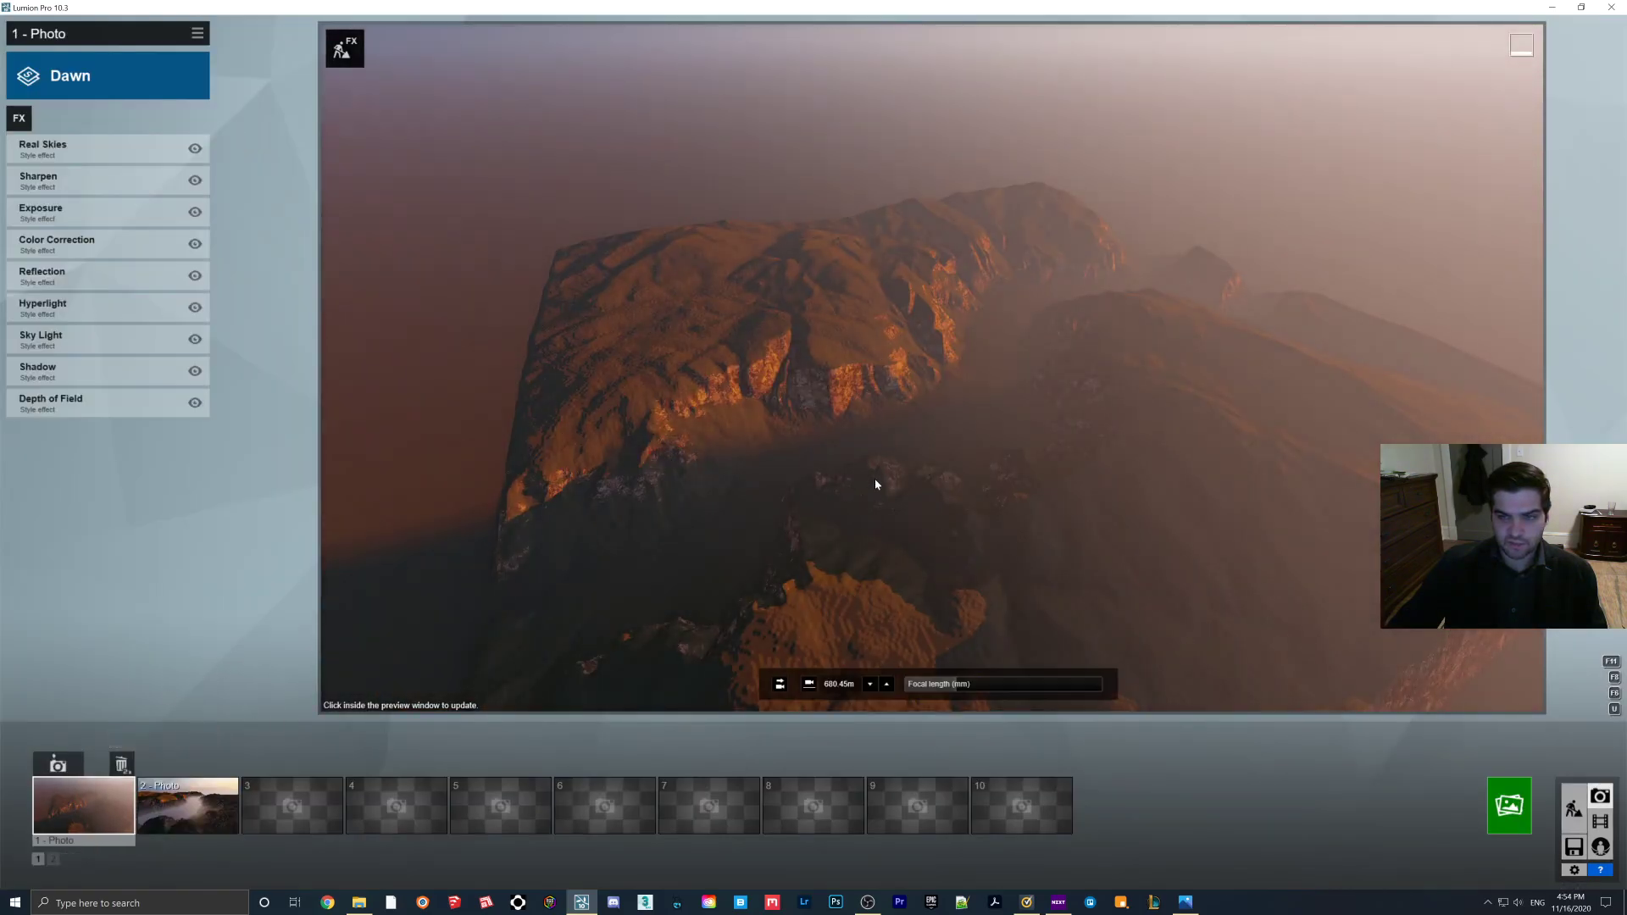
click(1573, 809)
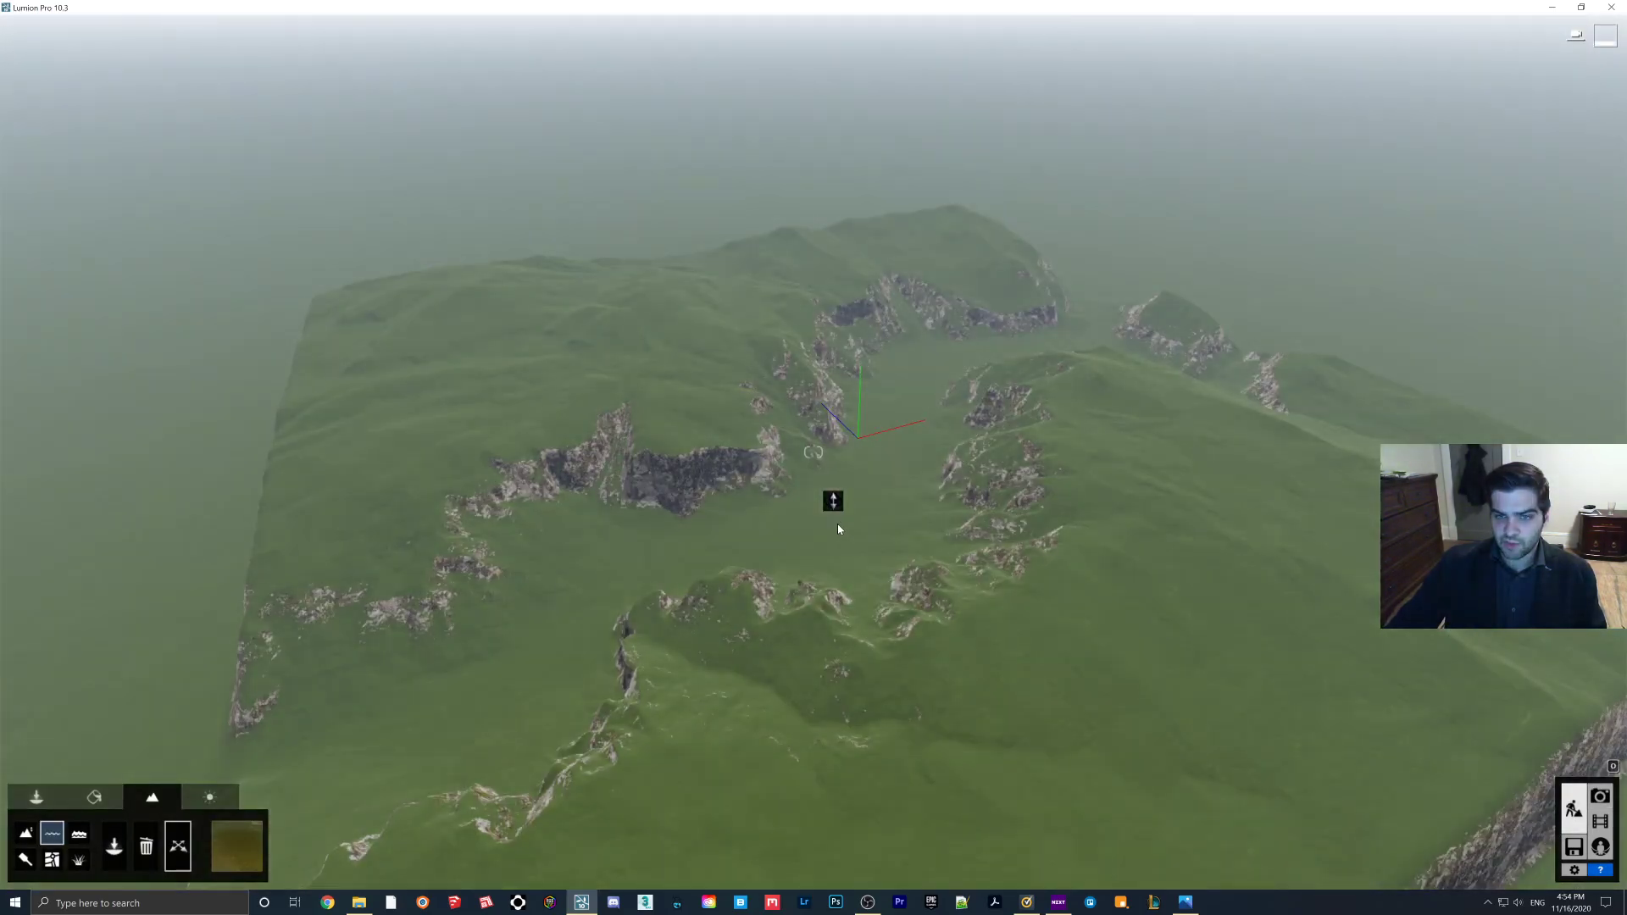
drag(835, 500, 1007, 165)
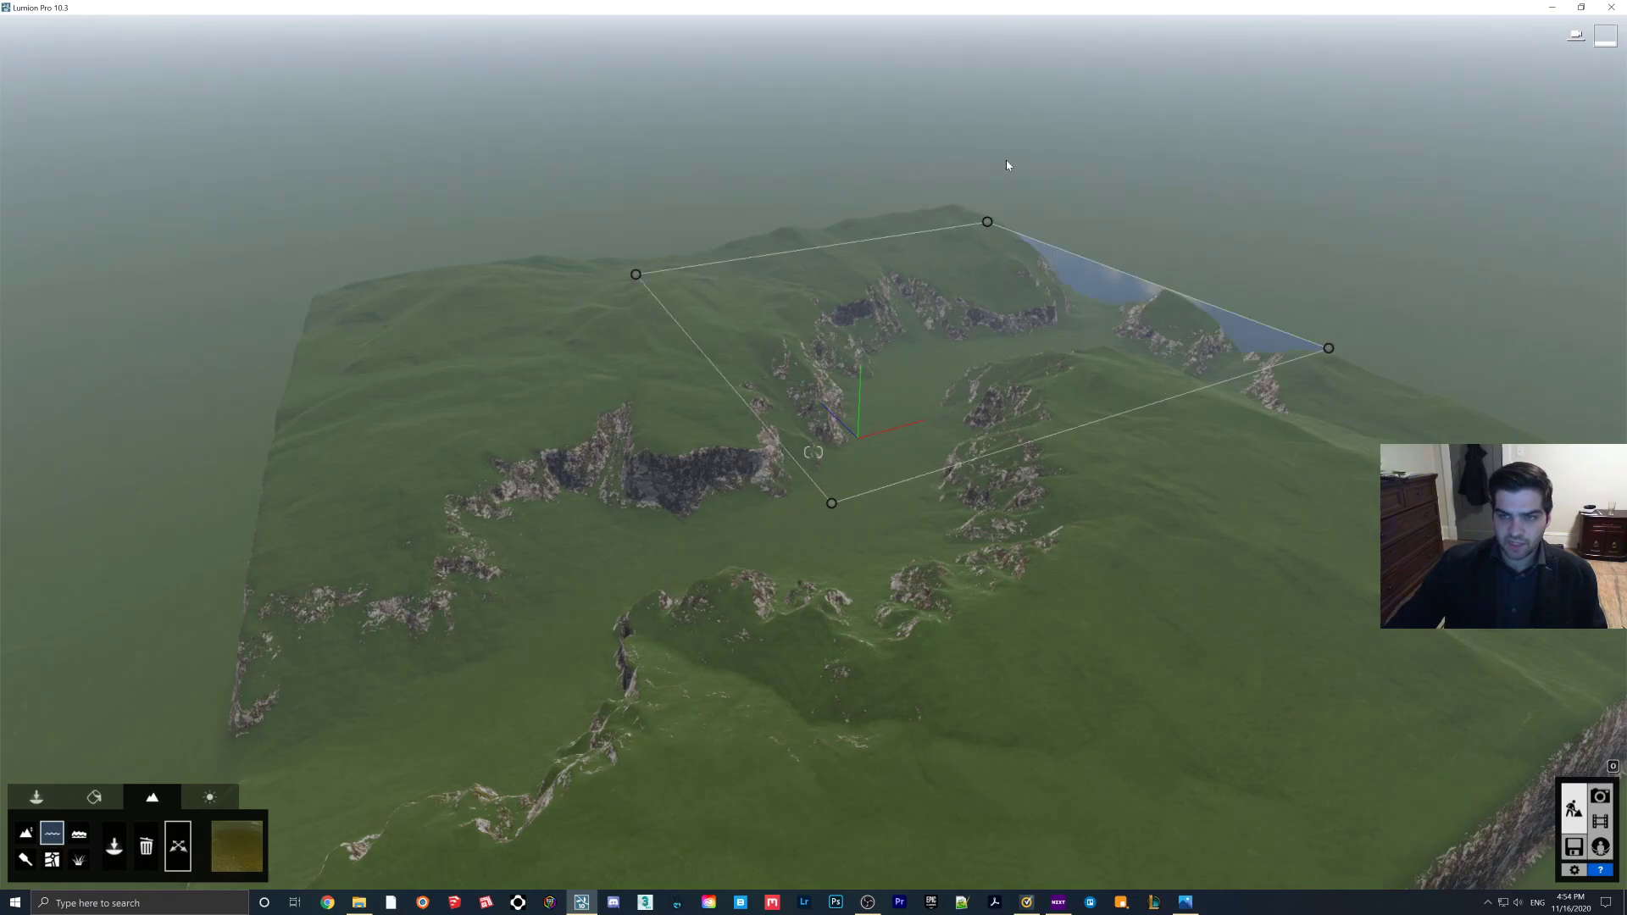
drag(835, 503, 158, 738)
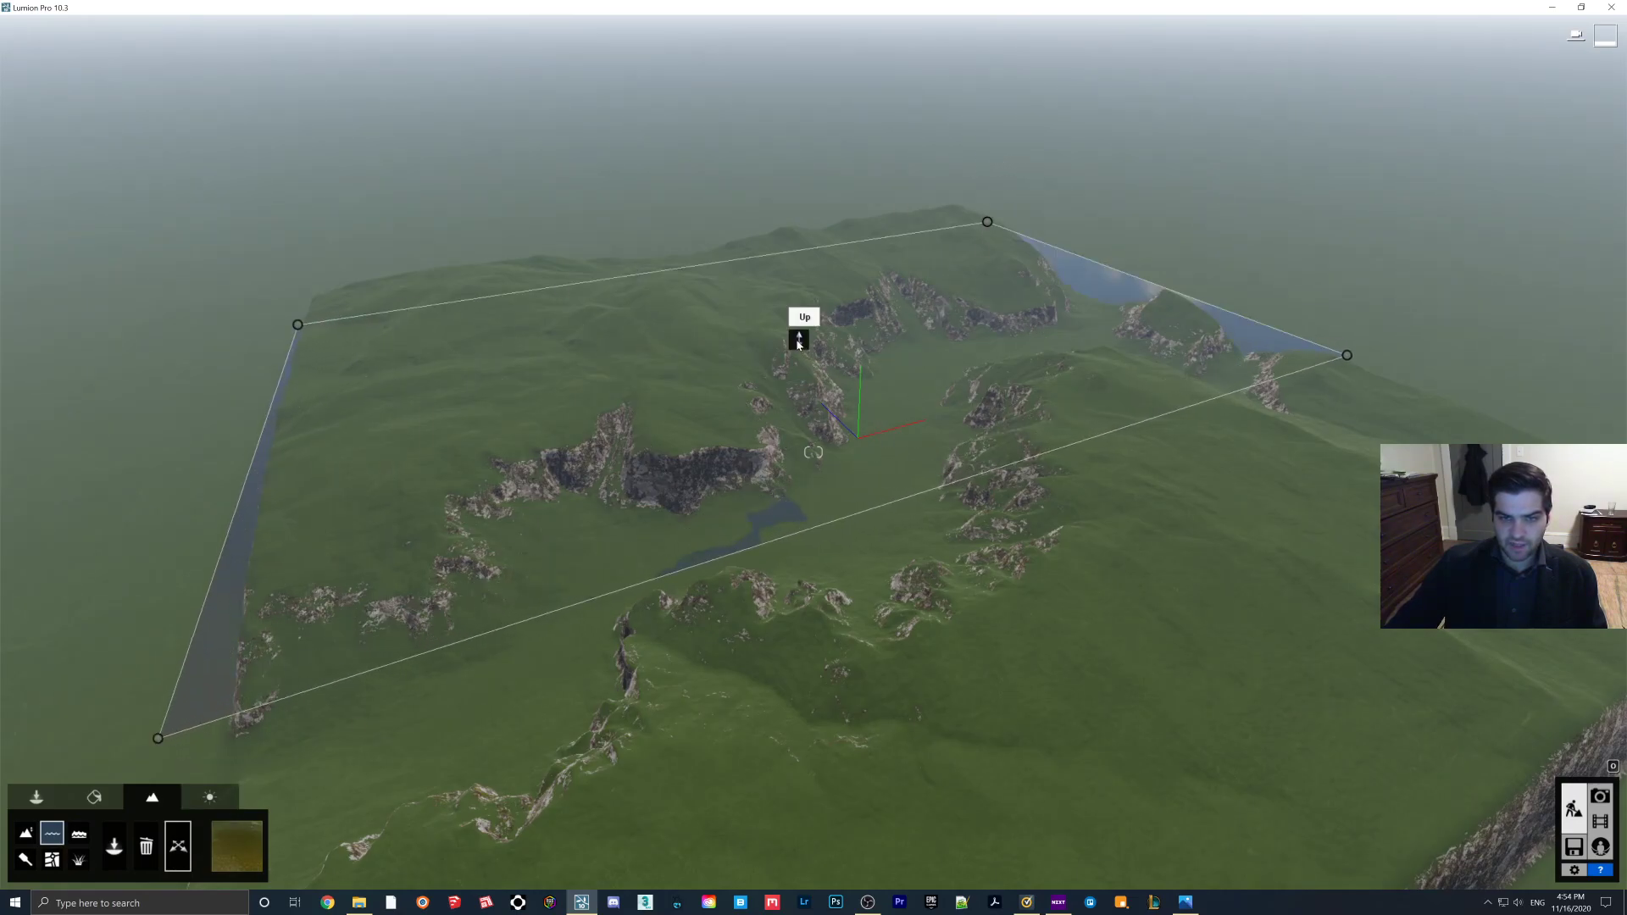
Step: Extend the water plane over the foreground terrain and adjust its height to fill the river valley
drag(820, 342, 827, 308)
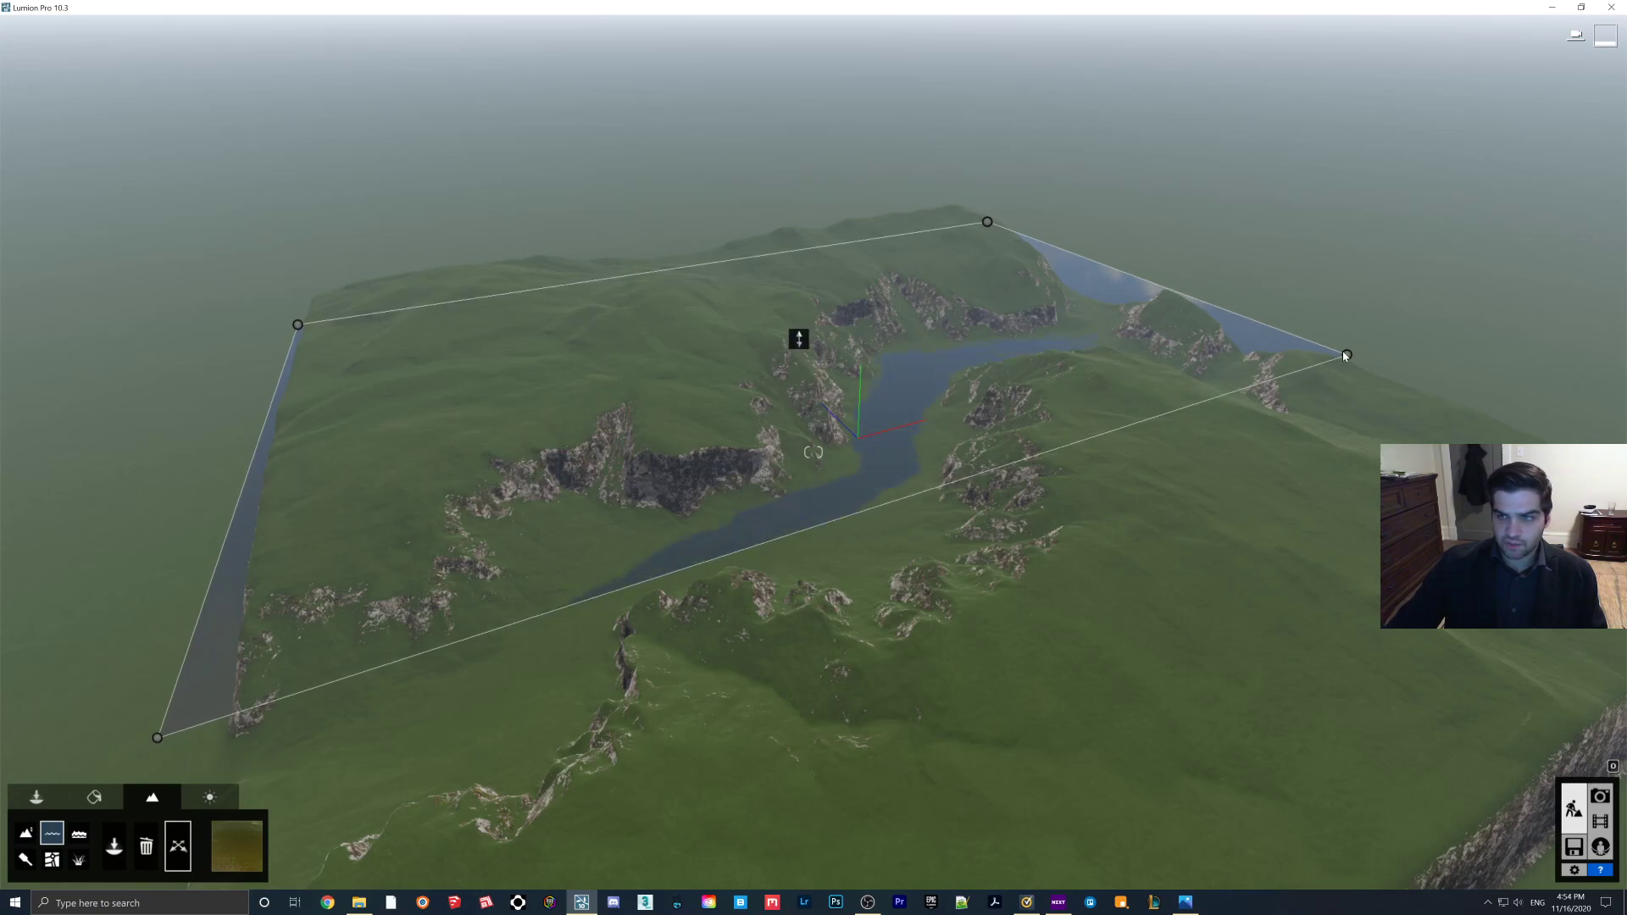
drag(1347, 355, 1585, 519)
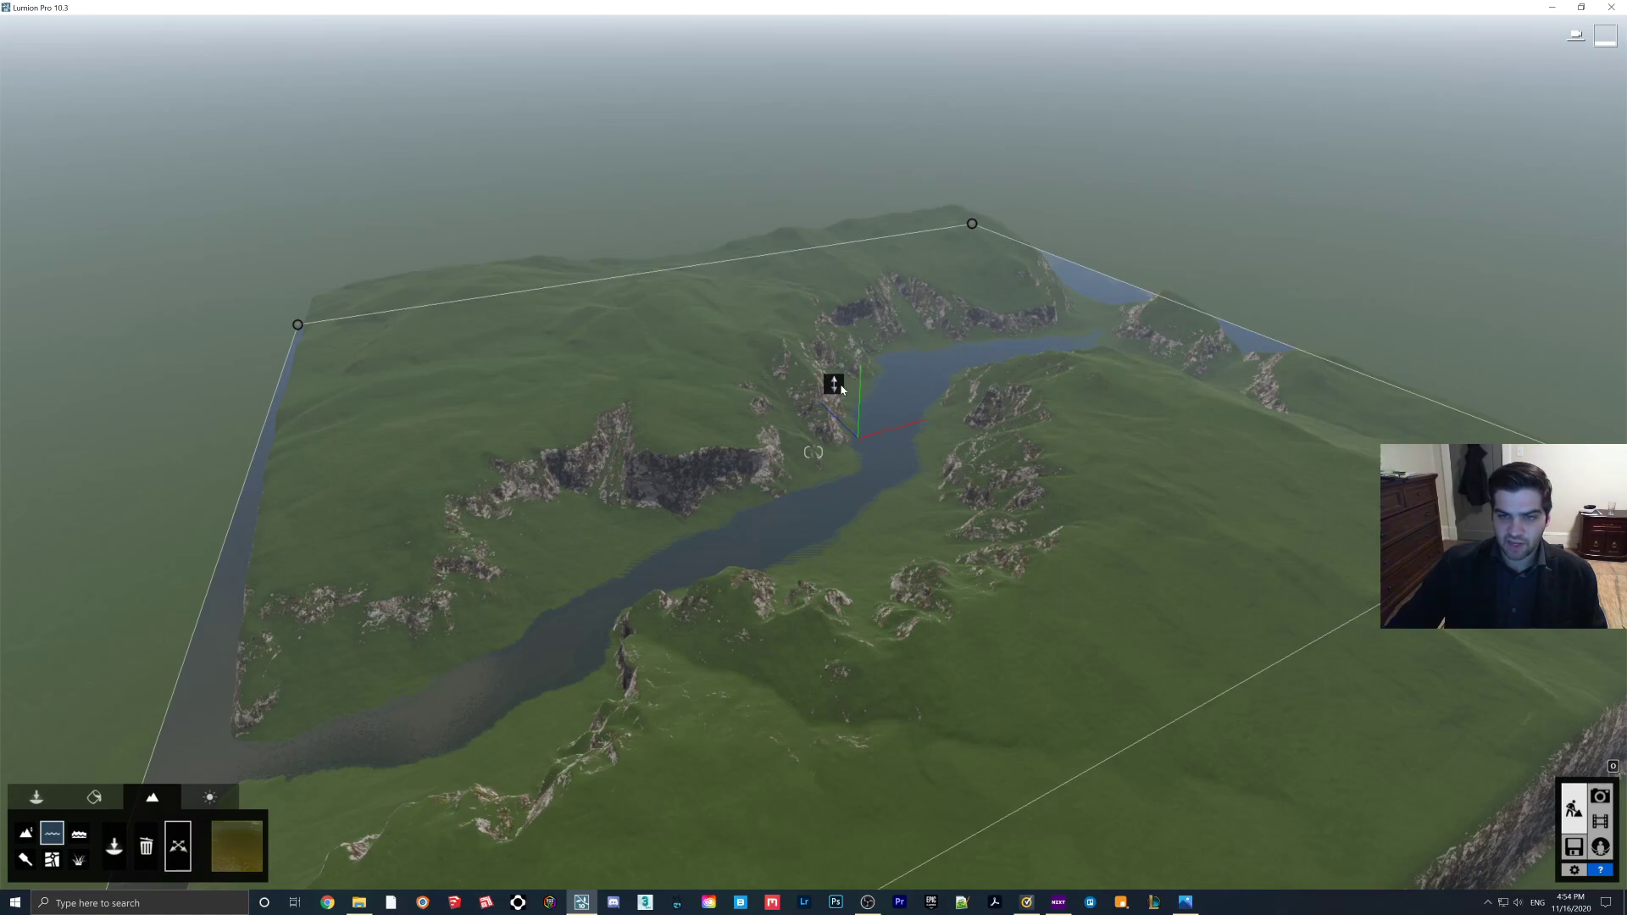
drag(841, 389, 942, 7)
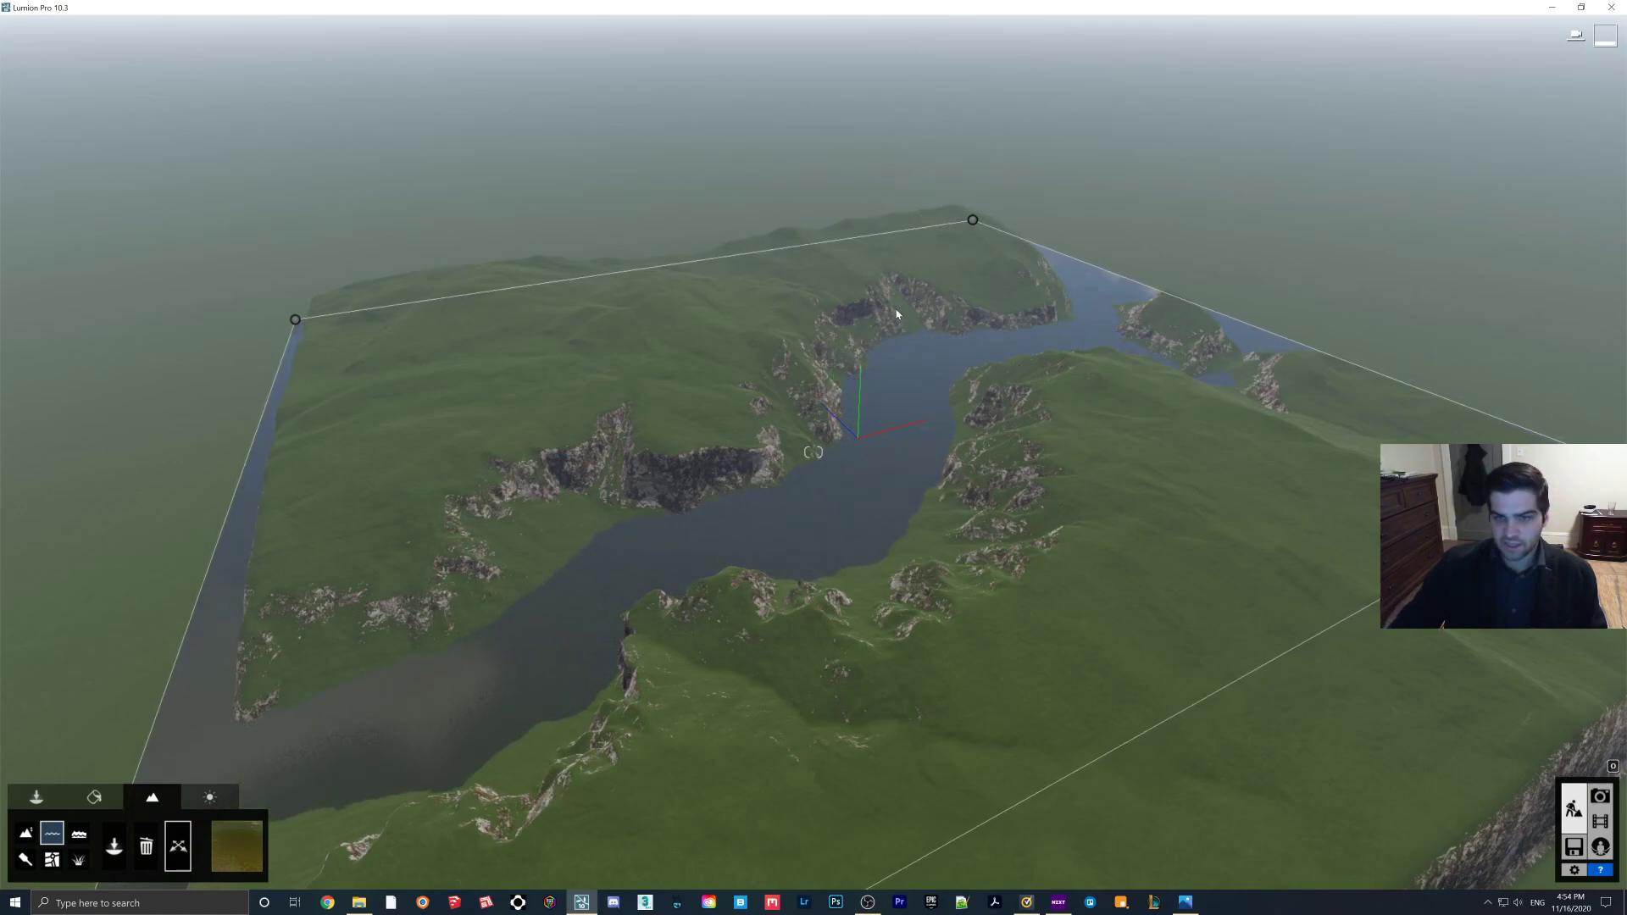
drag(973, 220, 971, 219)
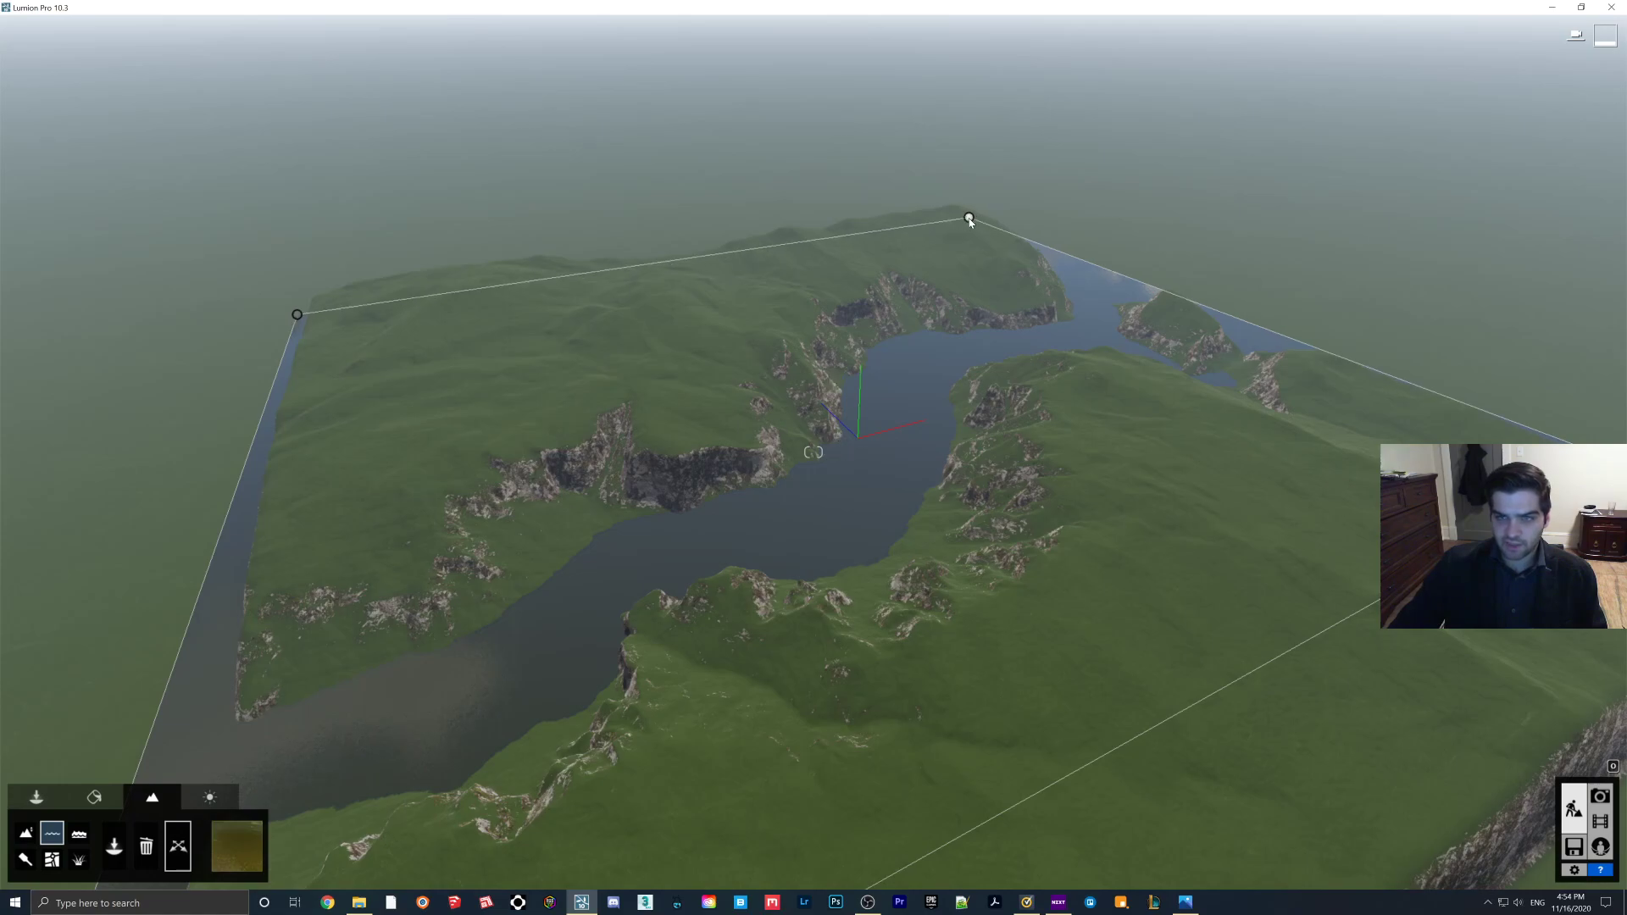
drag(842, 376, 846, 546)
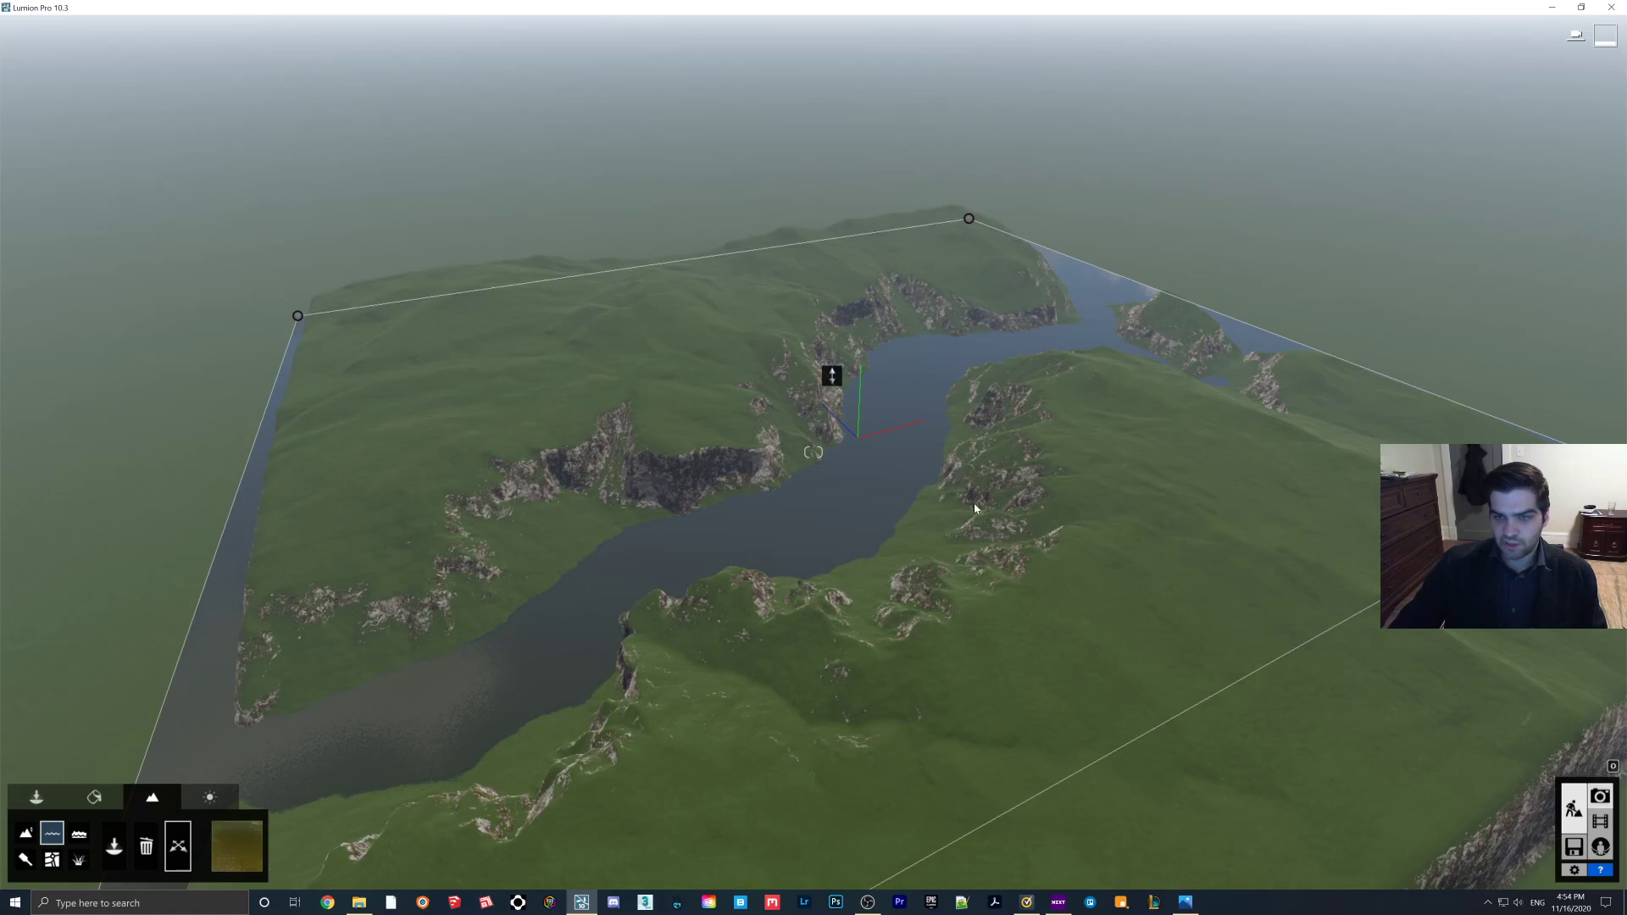
Step: Preview the water-filled valley in Photo 1 with the Dawn style, and return to building
click(1600, 797)
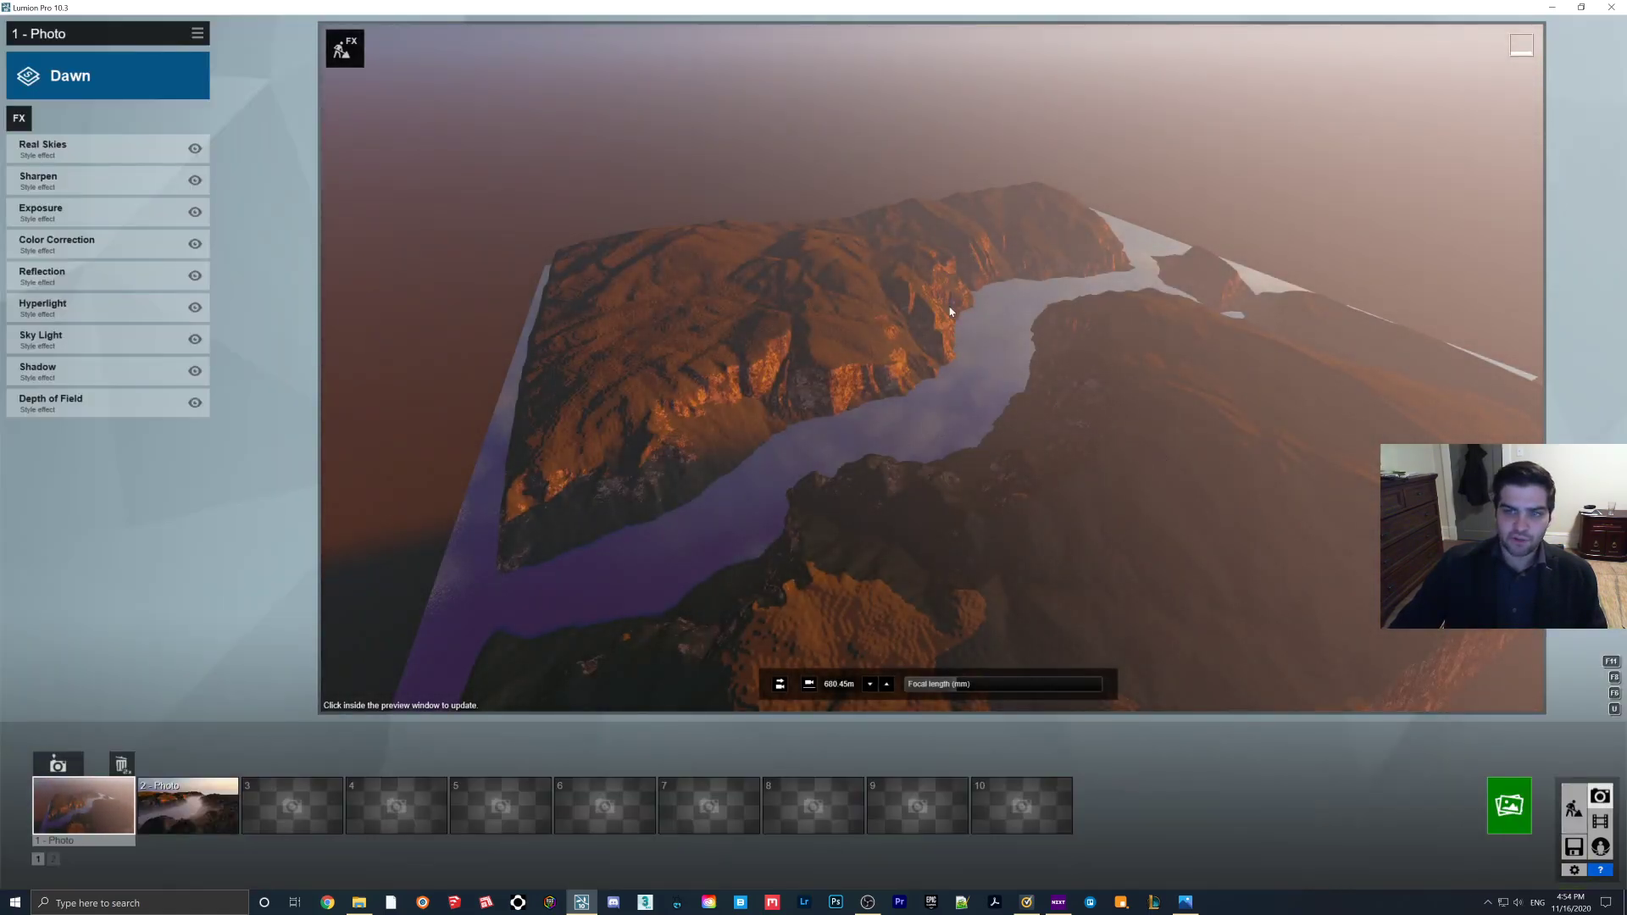
click(1574, 807)
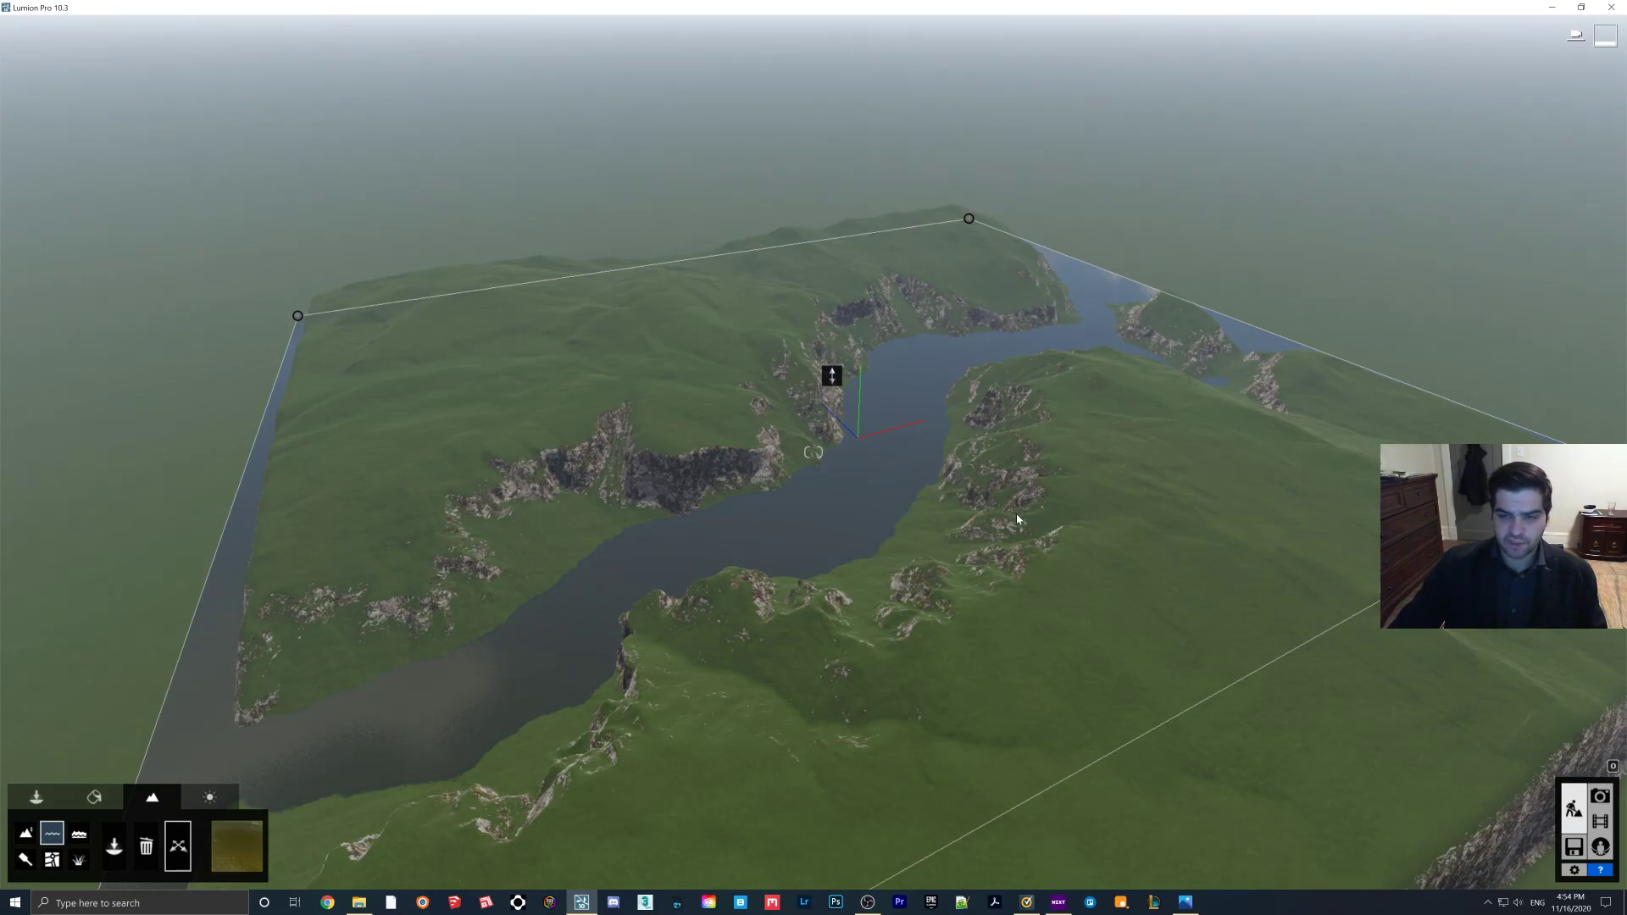
Step: Paint a narrow, curving dirt path with the brown soil texture across the green near bank, using a reduced brush size
click(24, 859)
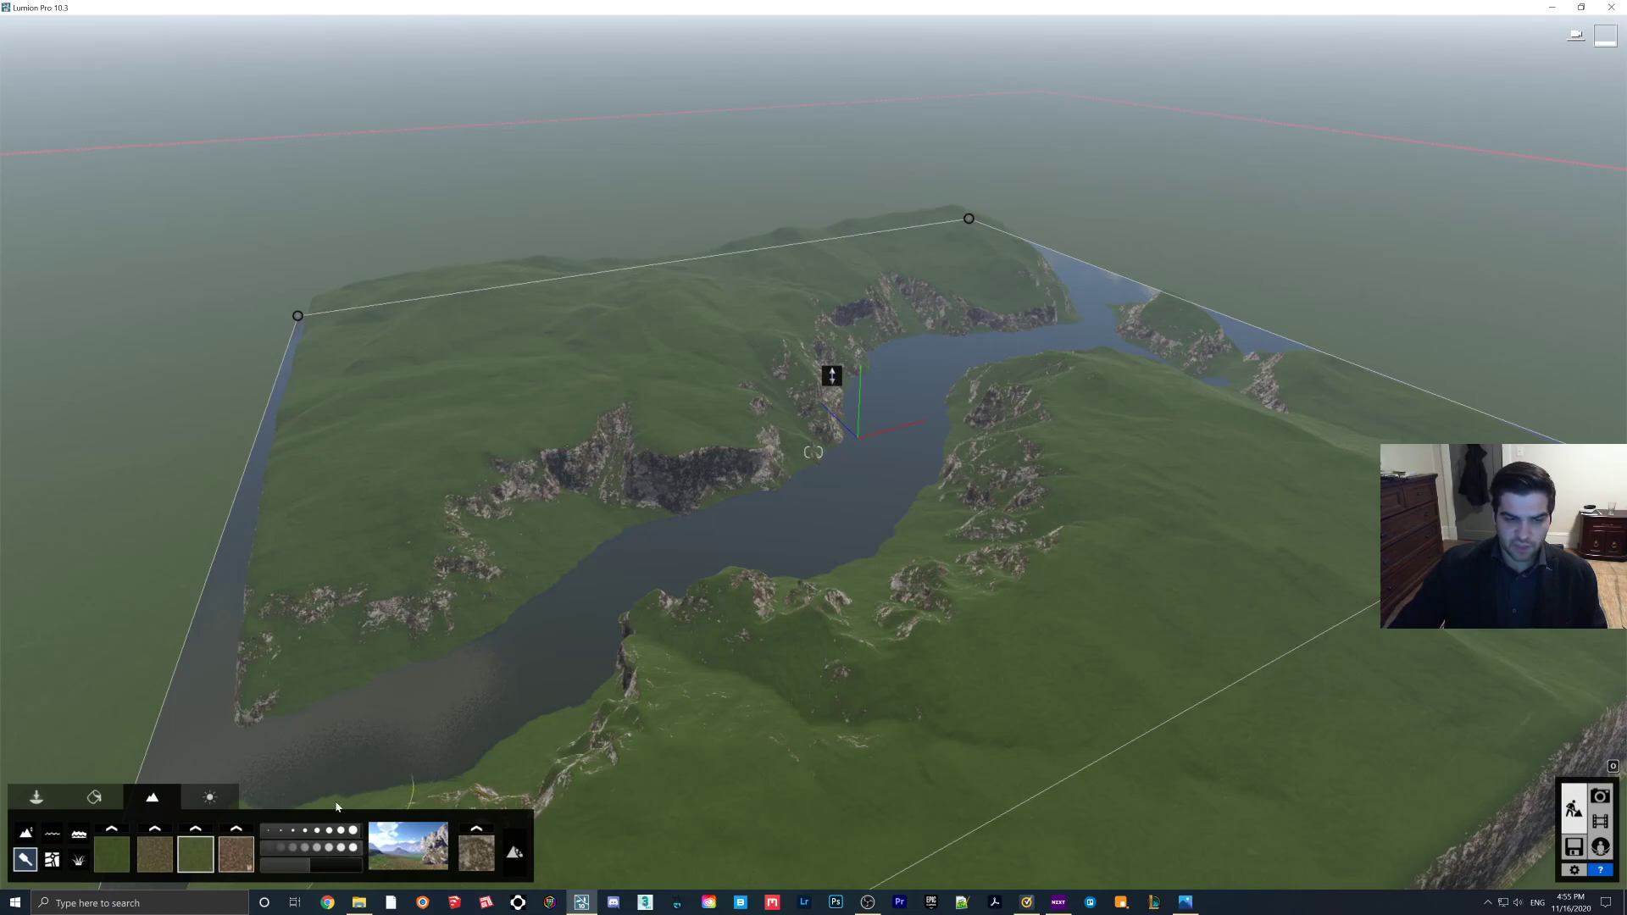
click(236, 854)
mouse_move(726, 770)
mouse_down()
mouse_move(1103, 595)
mouse_move(1041, 635)
mouse_move(1075, 606)
mouse_move(1018, 611)
mouse_up()
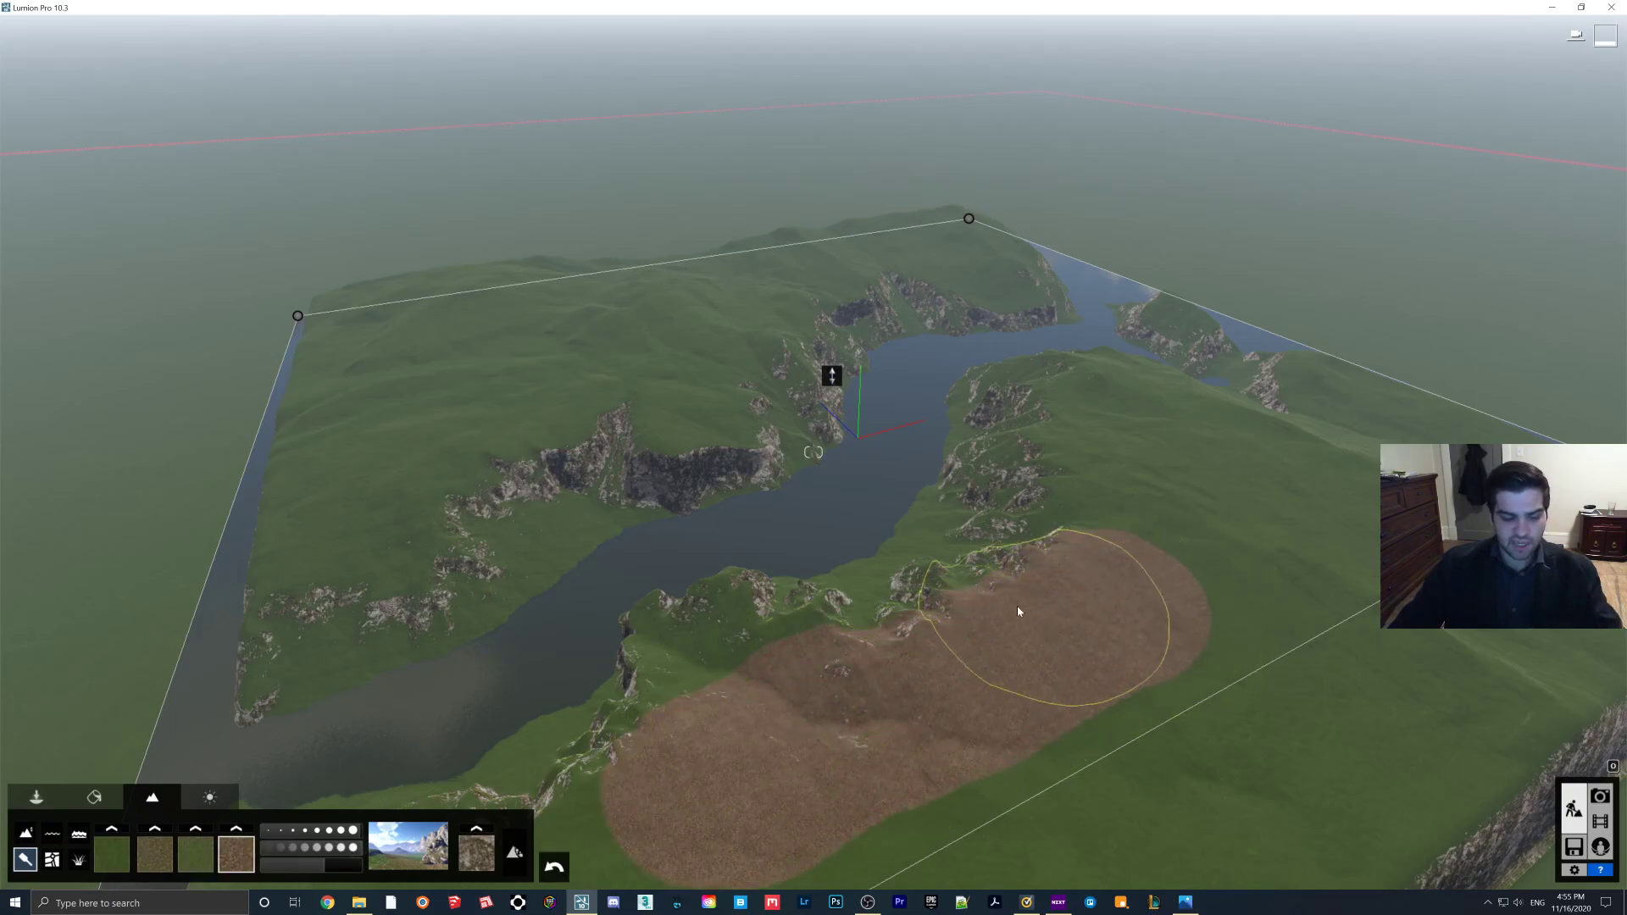
click(554, 866)
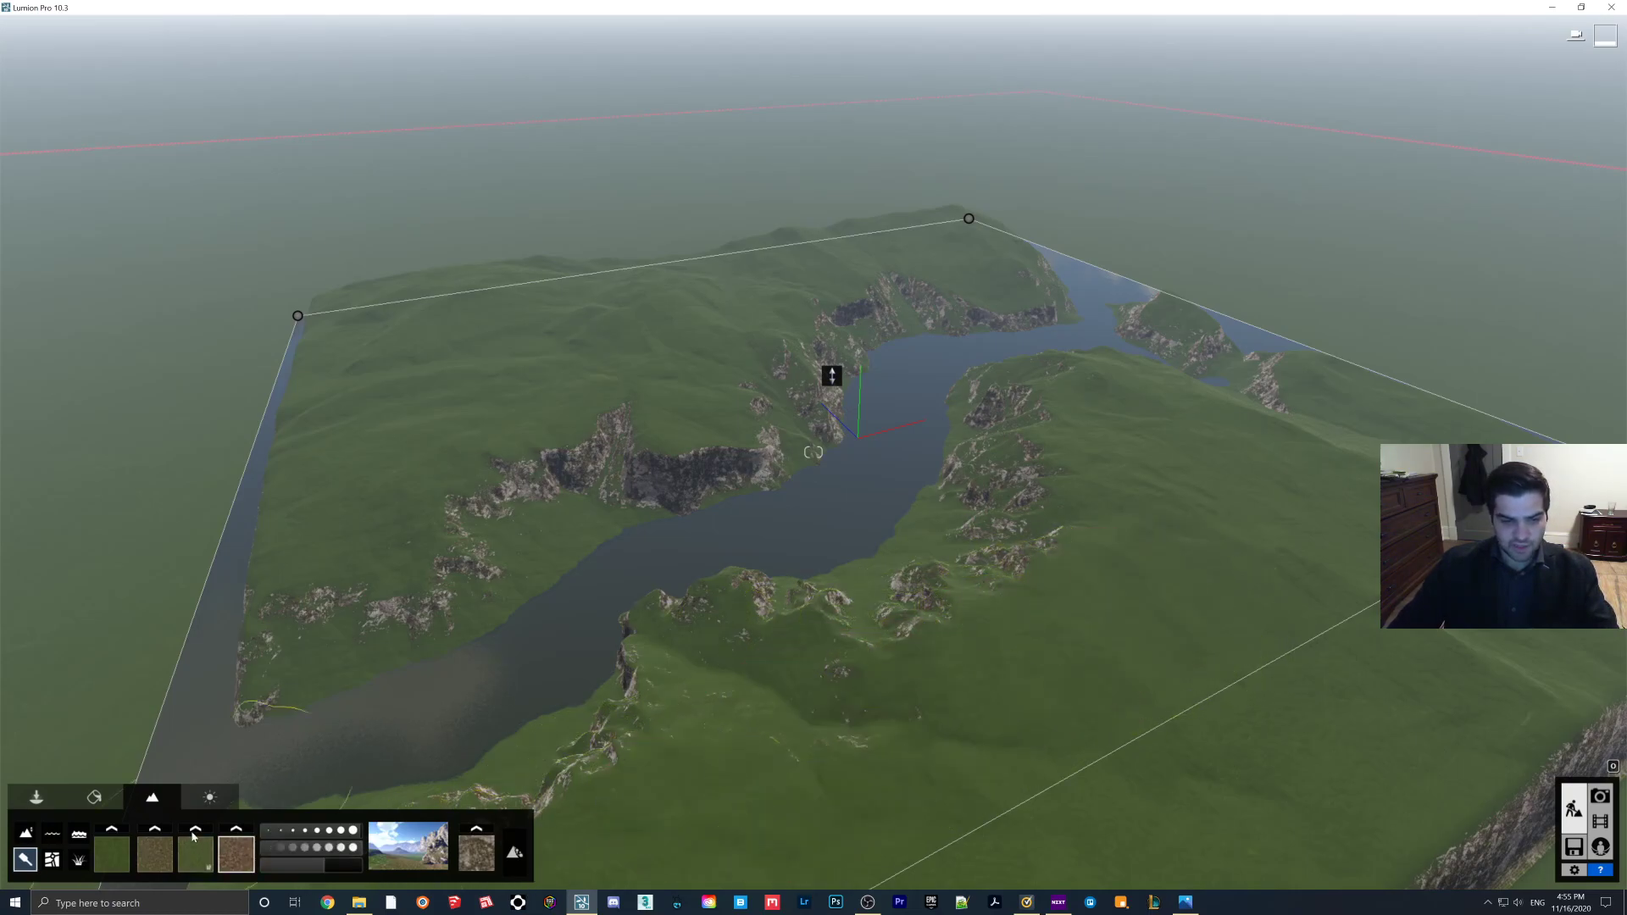
drag(262, 850, 302, 852)
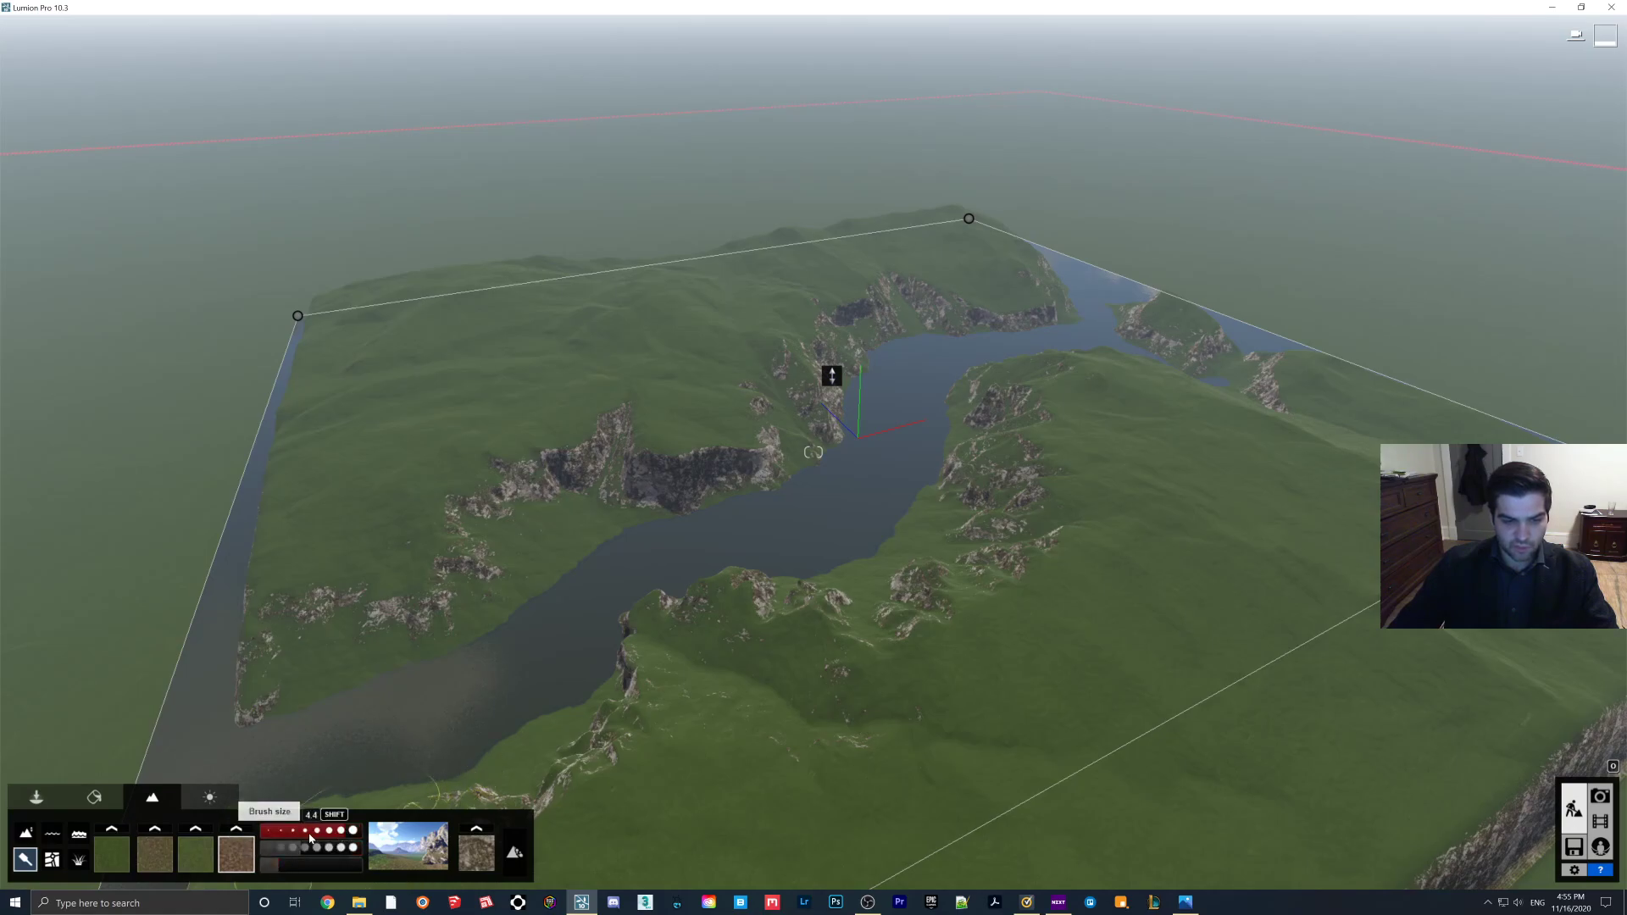
click(710, 788)
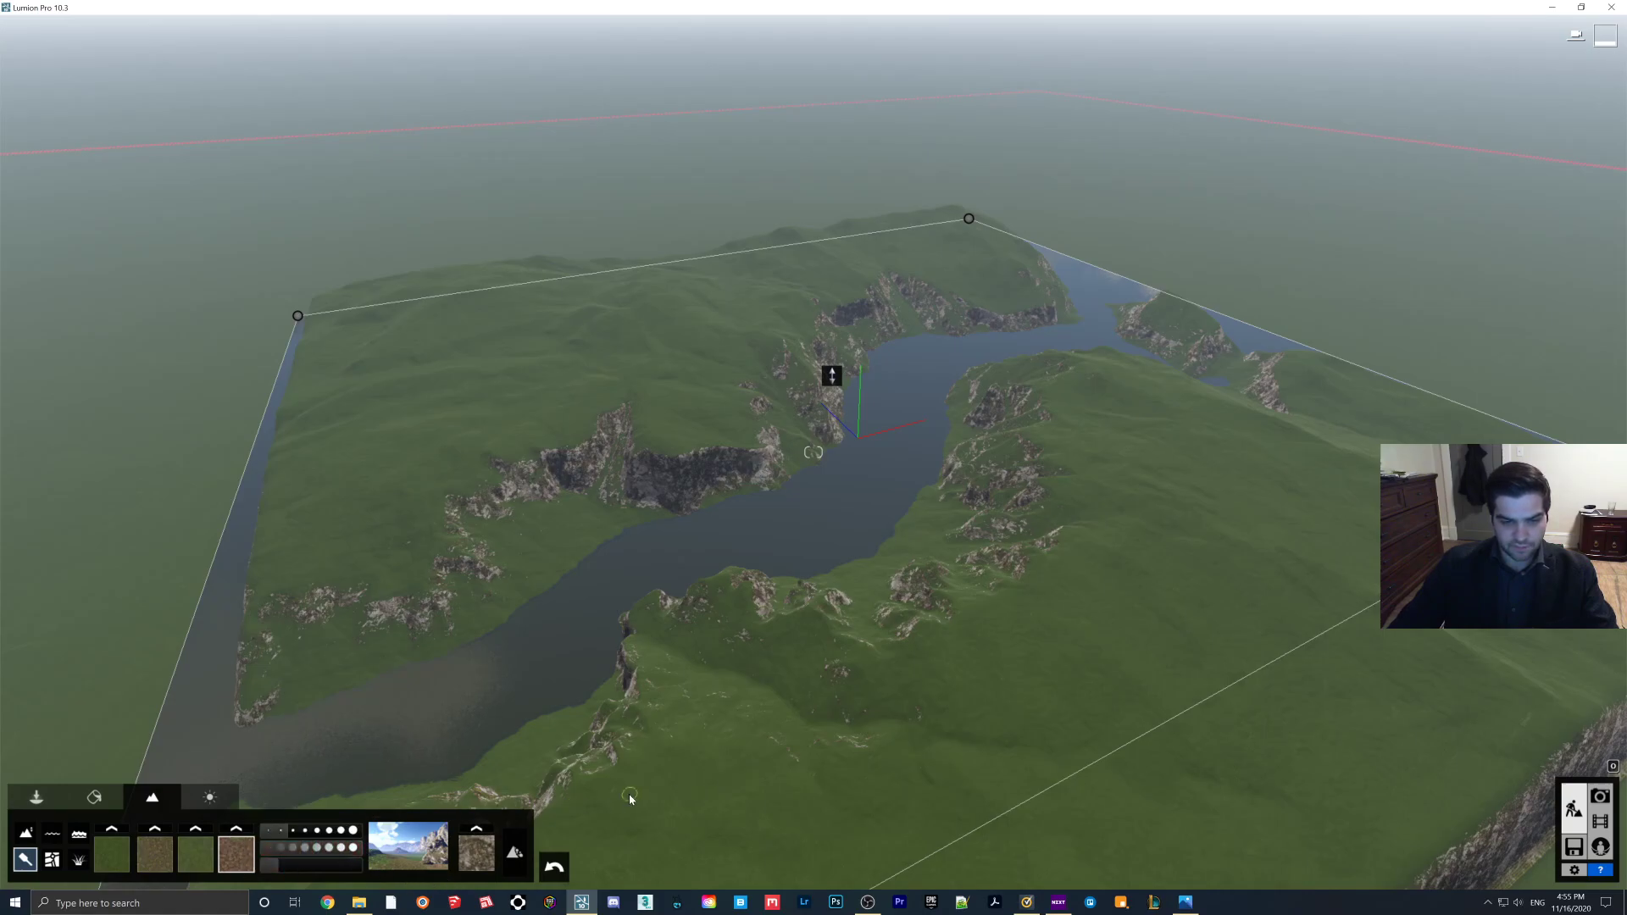
mouse_move(629, 795)
mouse_down()
mouse_move(847, 749)
mouse_move(947, 666)
mouse_move(963, 599)
mouse_up()
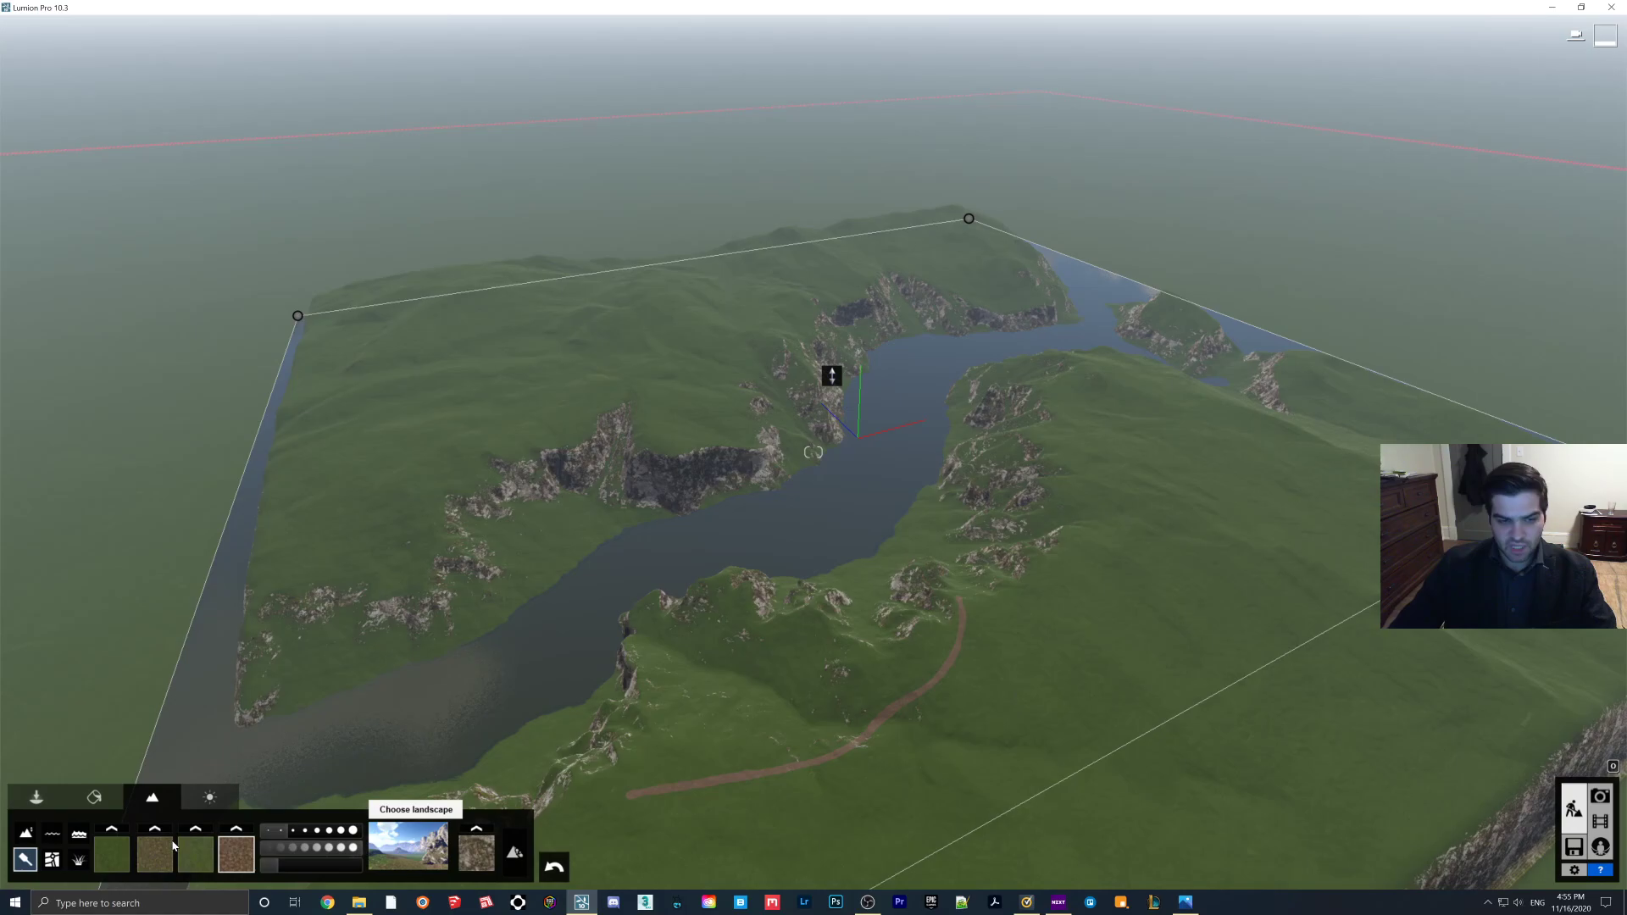
Step: Browse the broadleaf trees in the Nature library and preview placing a tree on the near riverbank
click(36, 797)
click(103, 831)
click(275, 834)
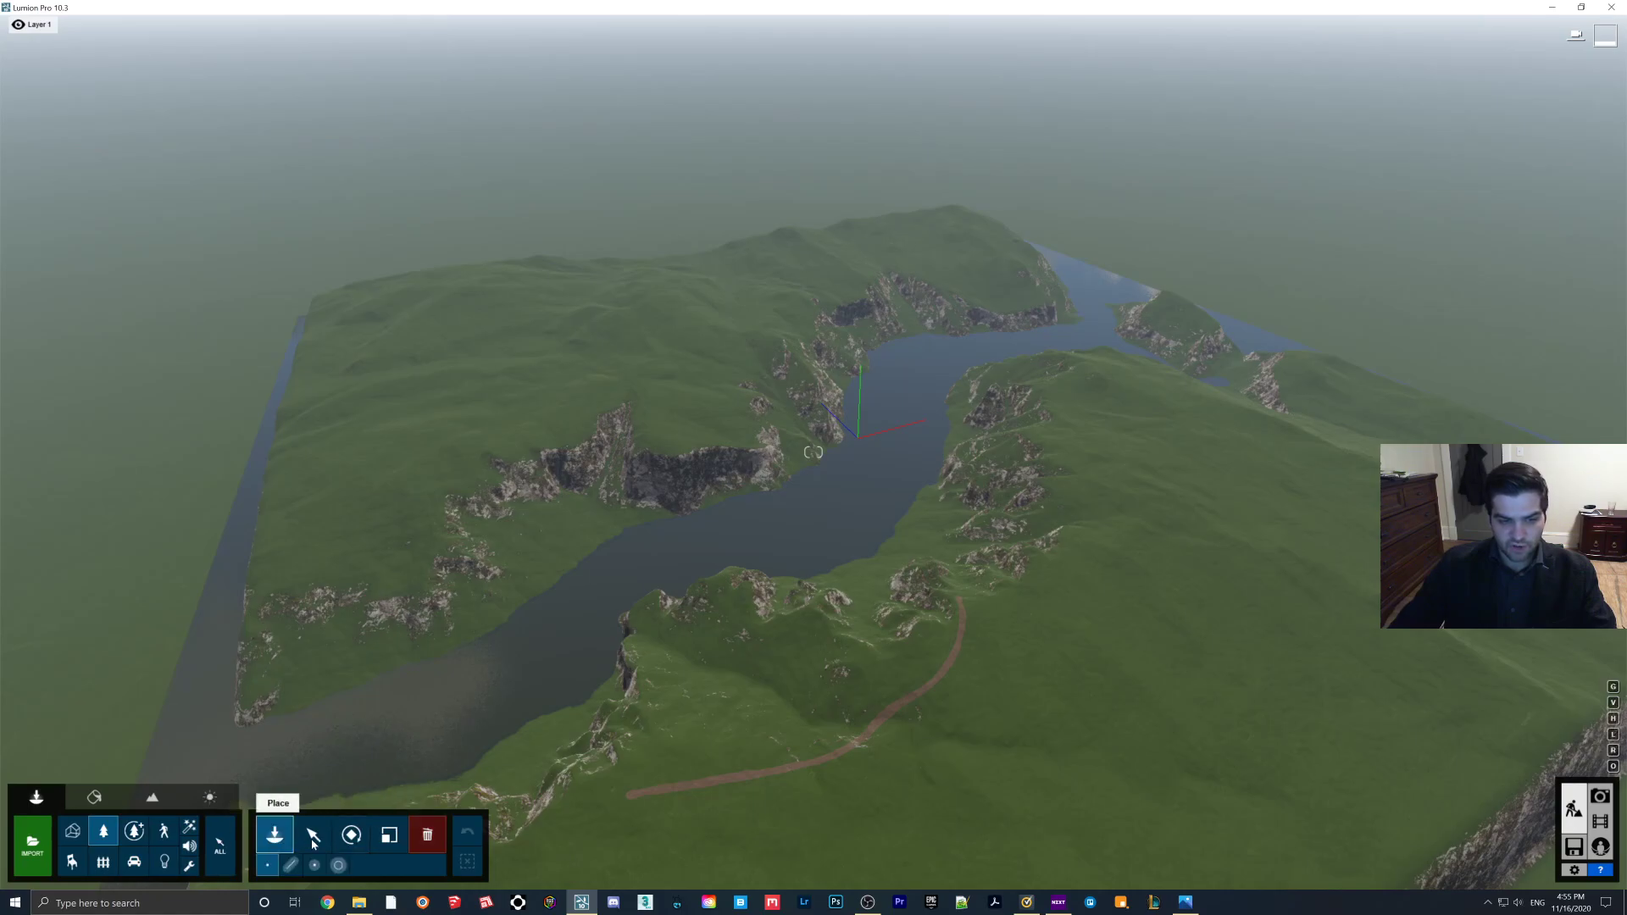
click(54, 114)
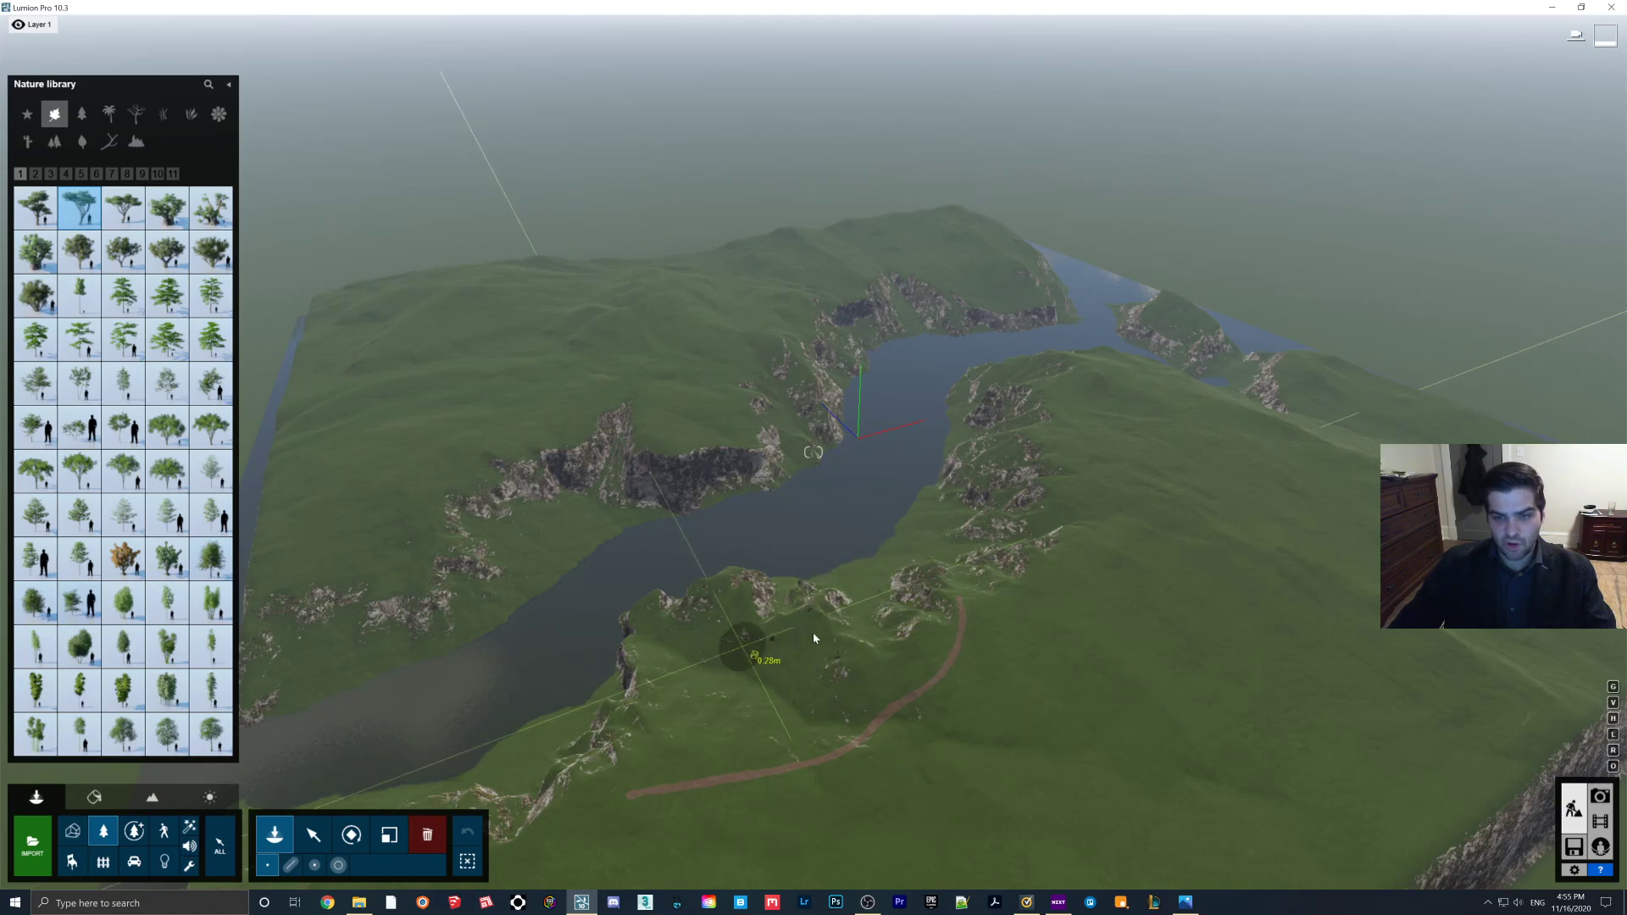
Step: Open Photo 2 in Photo mode, update its Dawn-styled preview of the valley, and turn the camera slightly
click(1600, 796)
click(188, 805)
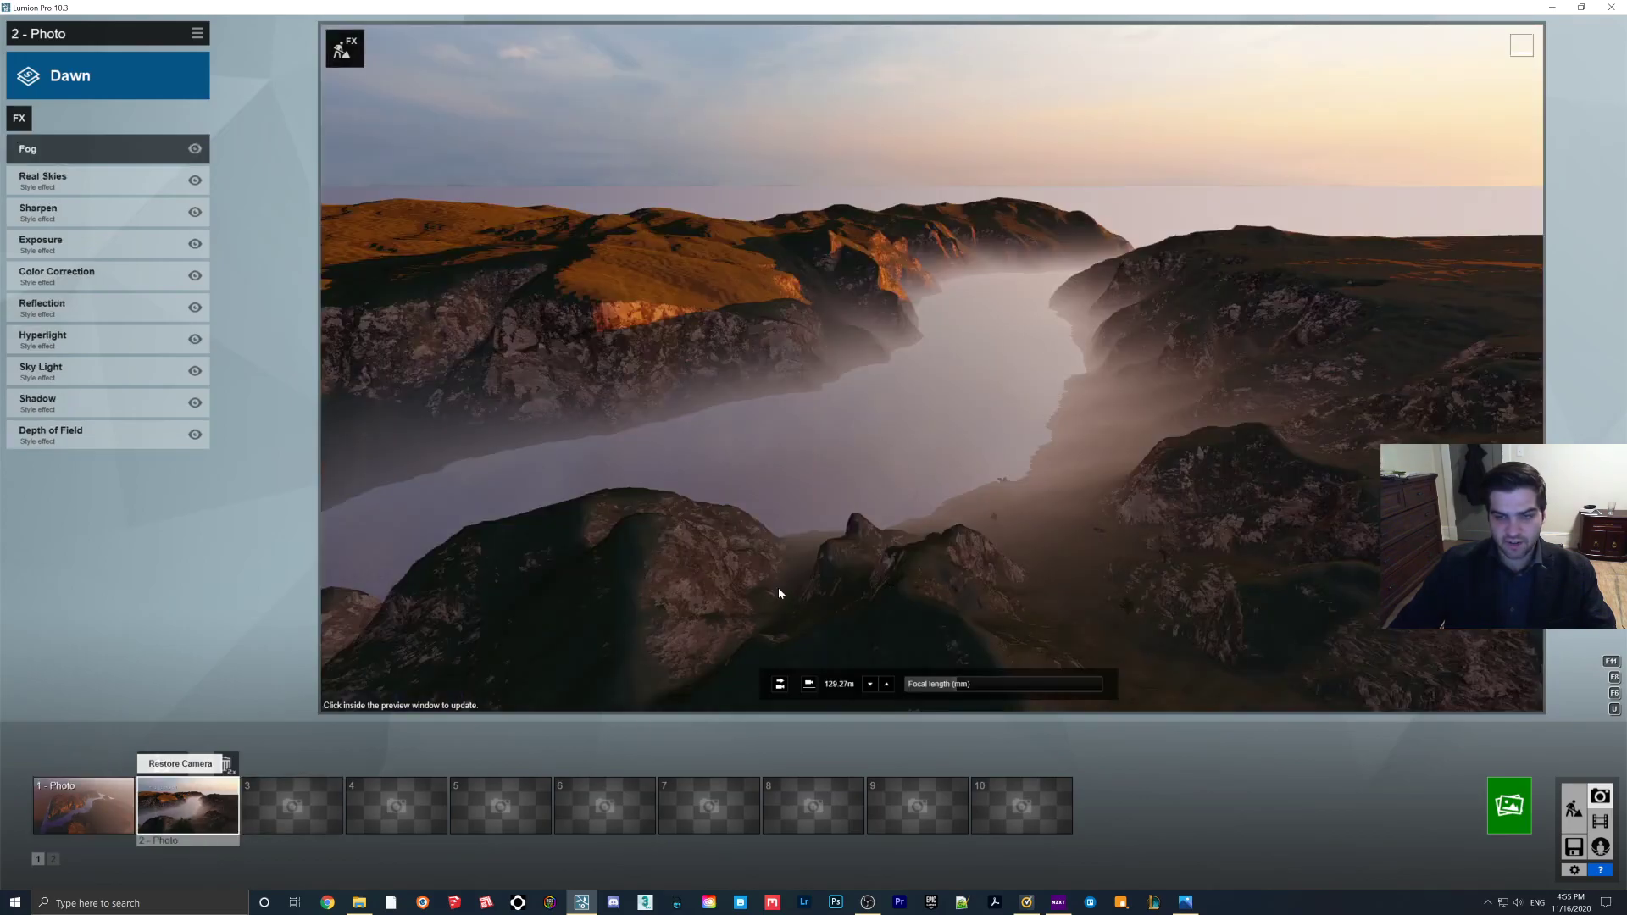
click(973, 443)
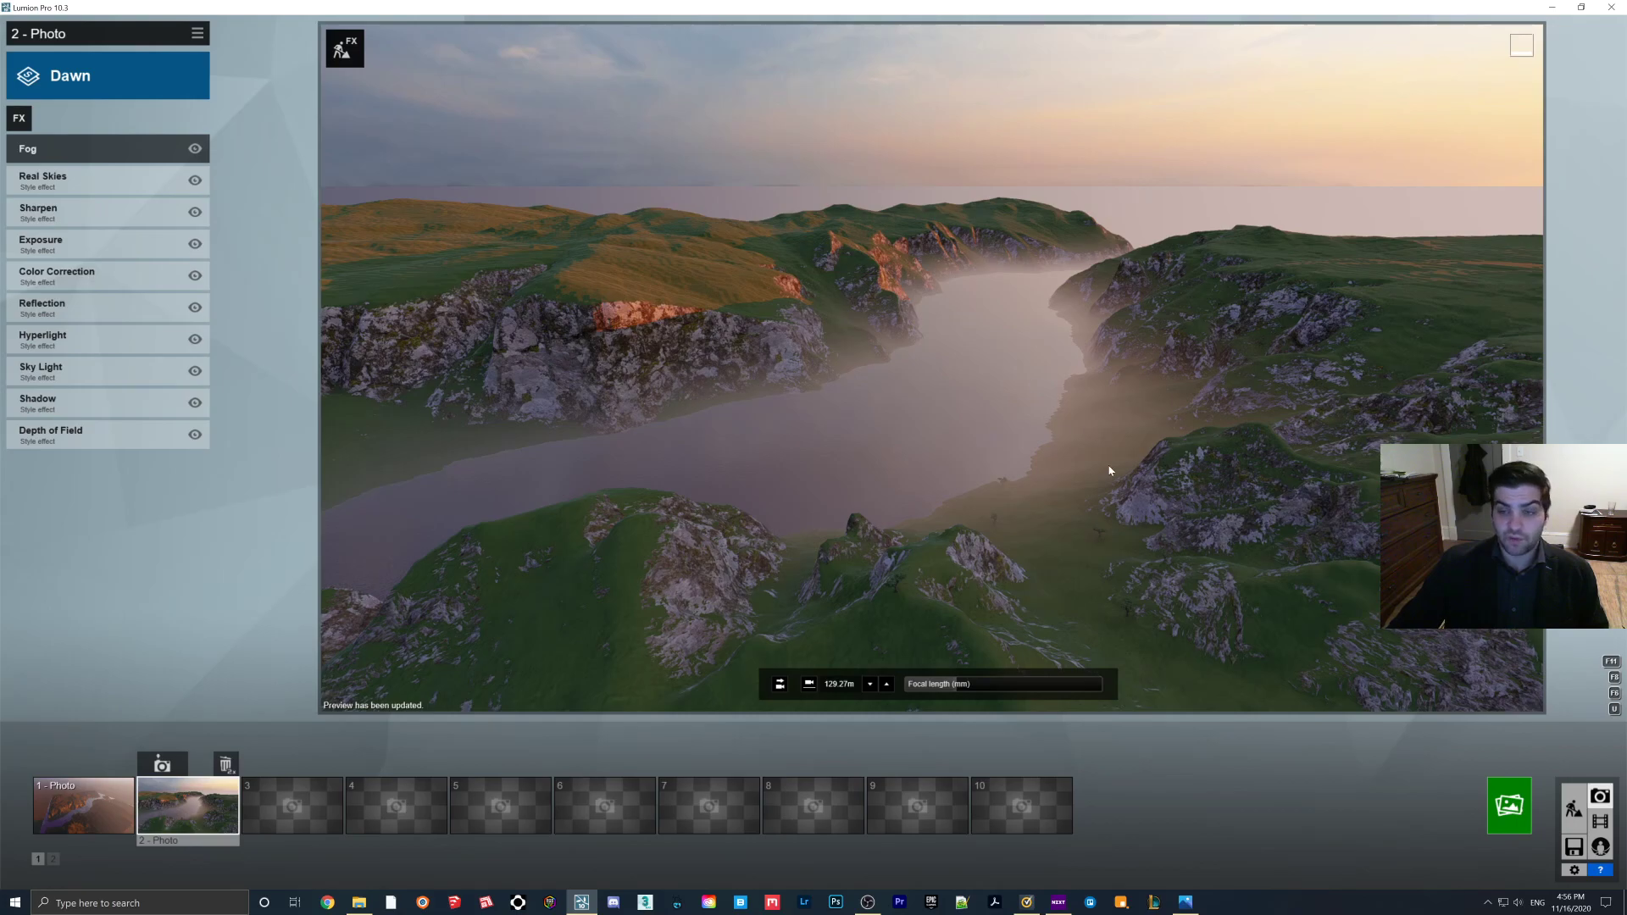
right_drag(833, 353, 830, 347)
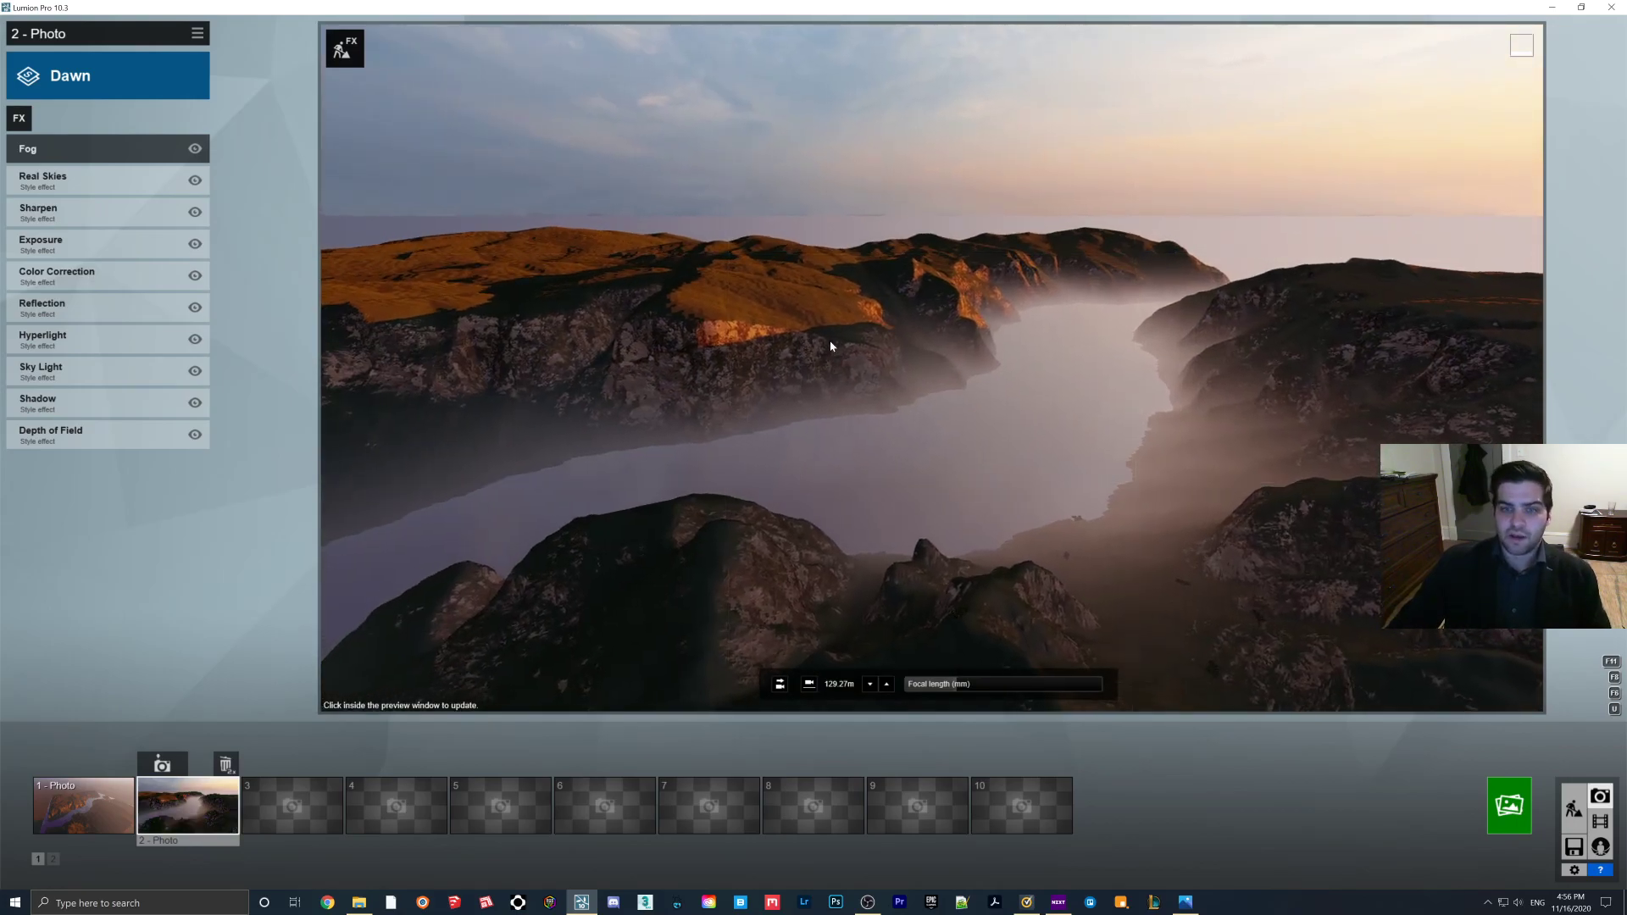